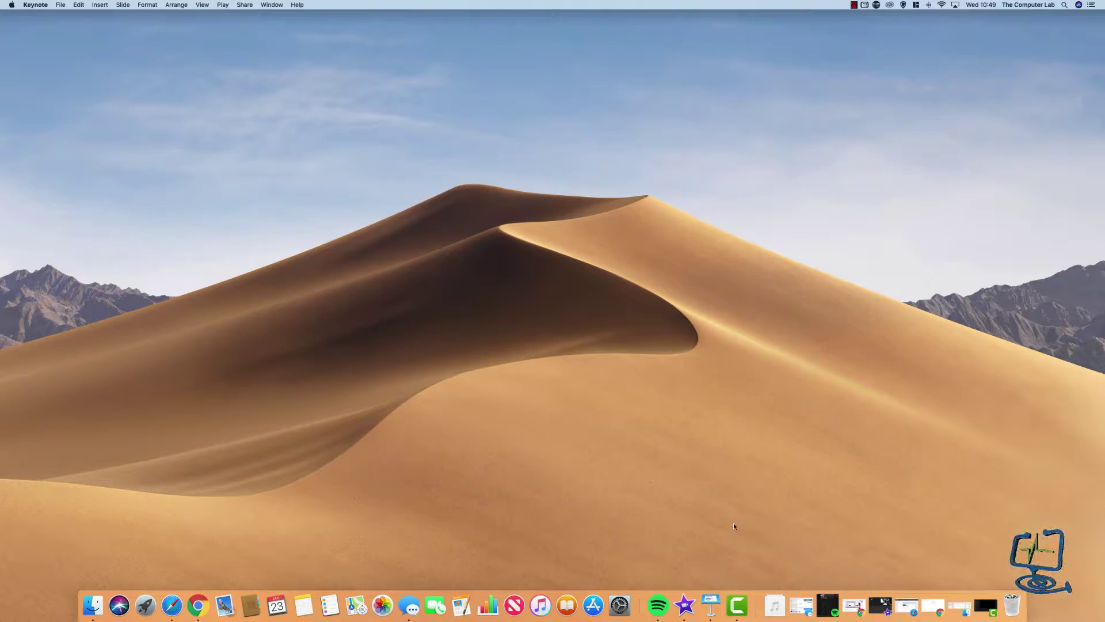
Create a new Keynote presentation with the wide White theme and move its window fully into view
left_click(711, 607)
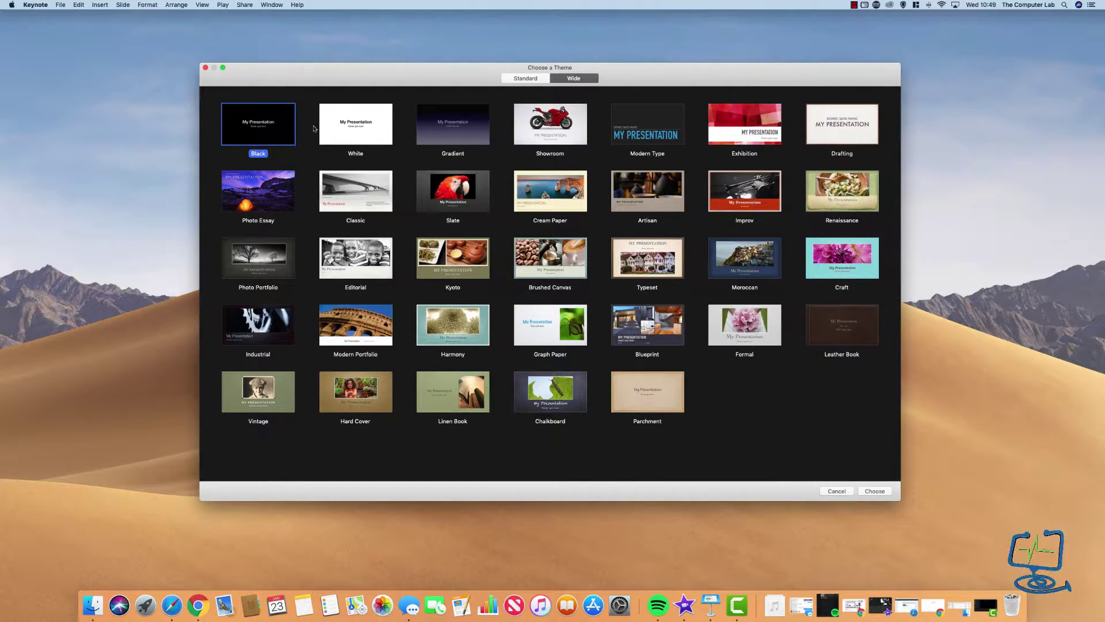
left_click(350, 134)
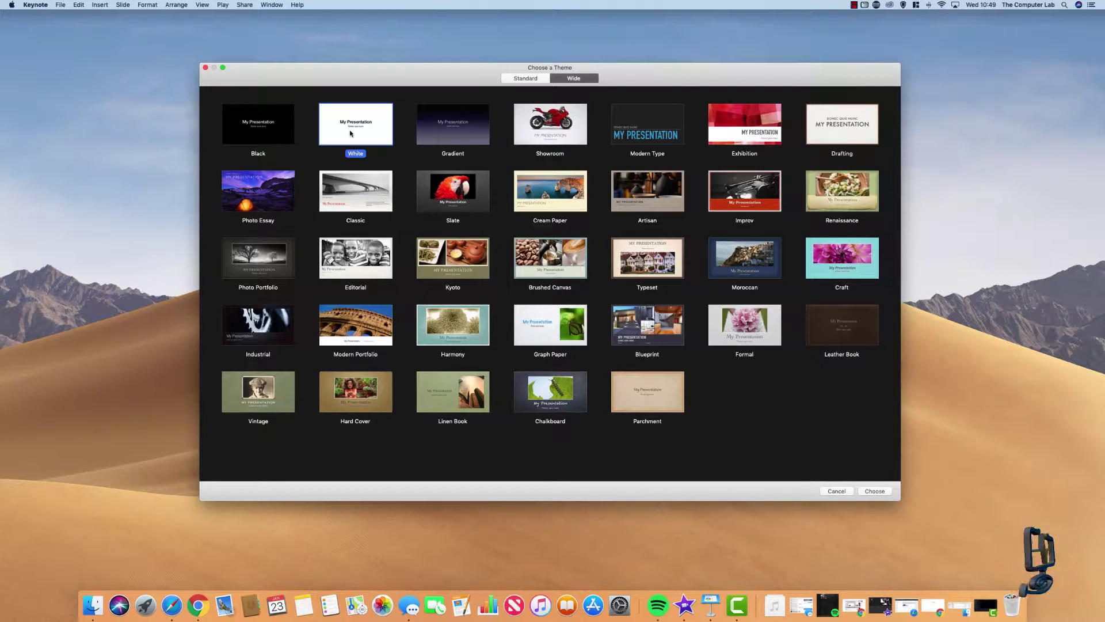
double_click(350, 133)
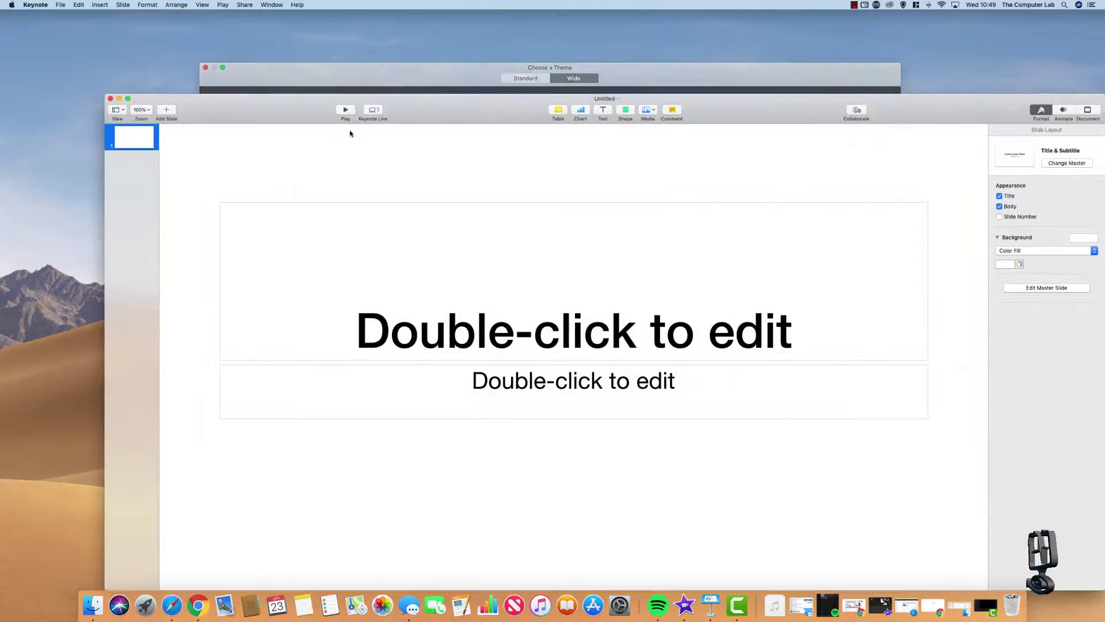
left_click_drag(501, 113, 438, 60)
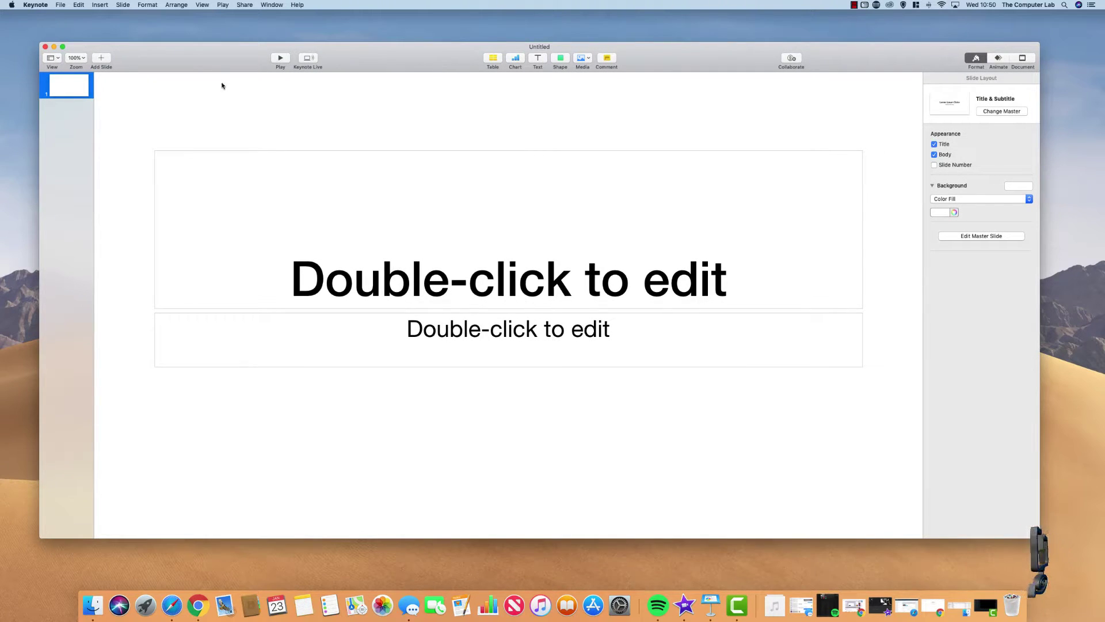
Delete the title and subtitle placeholders so the slide is blank
left_click(76, 58)
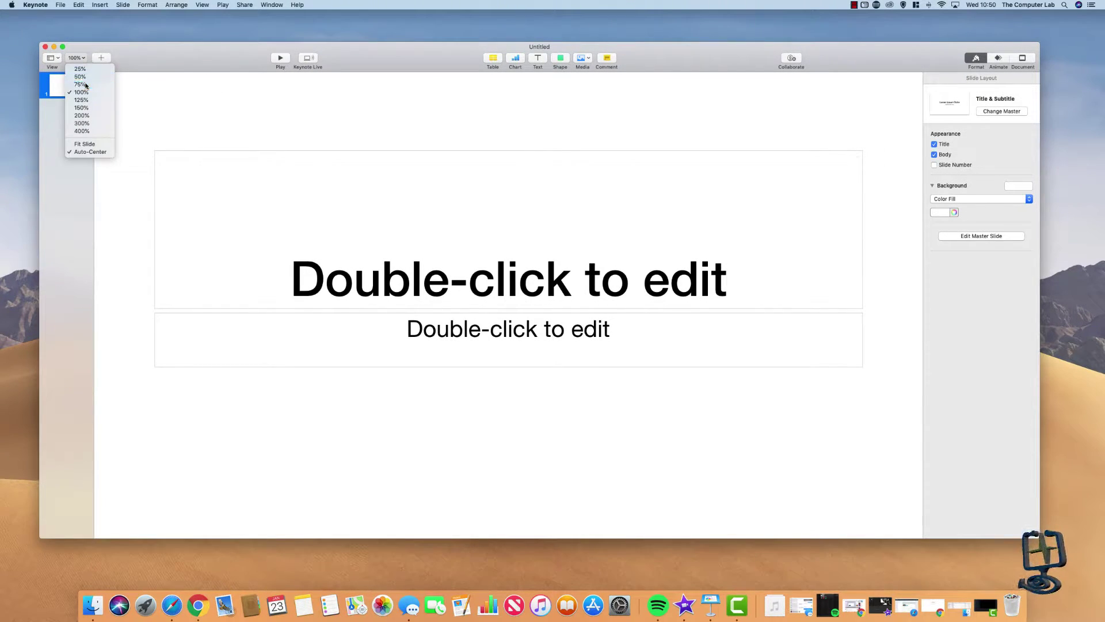
left_click(80, 84)
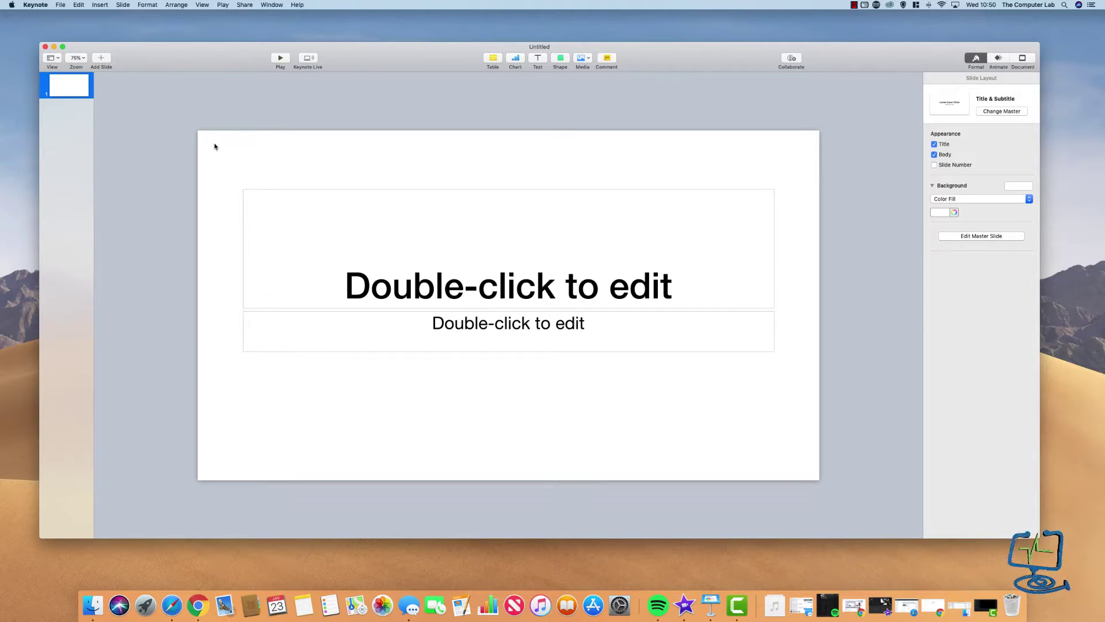
left_click(506, 251)
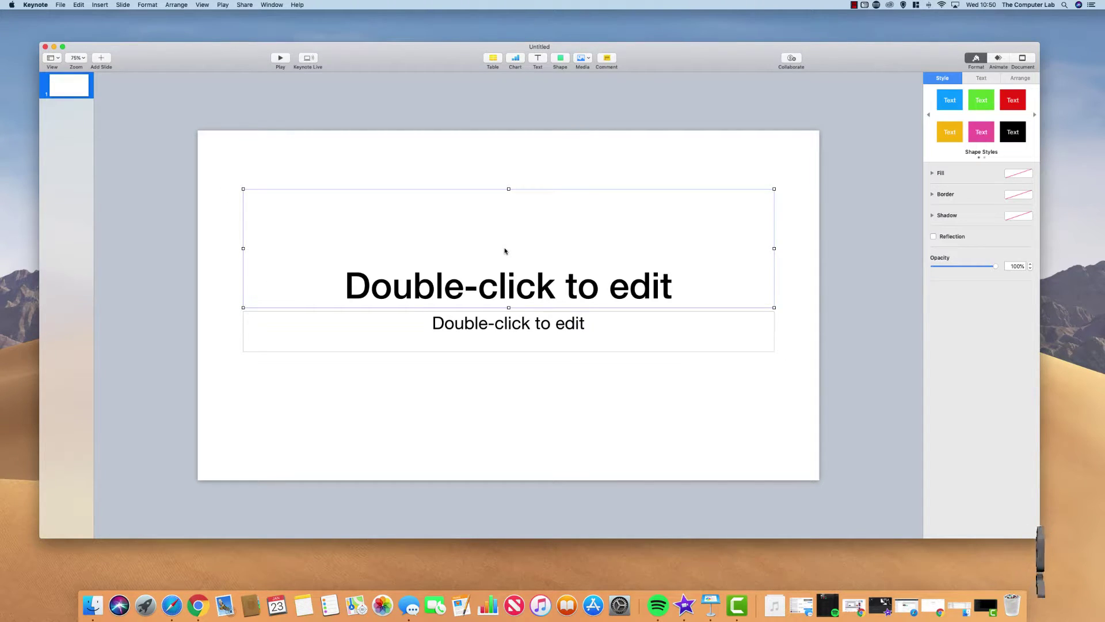
key("Delete")
left_click(404, 332)
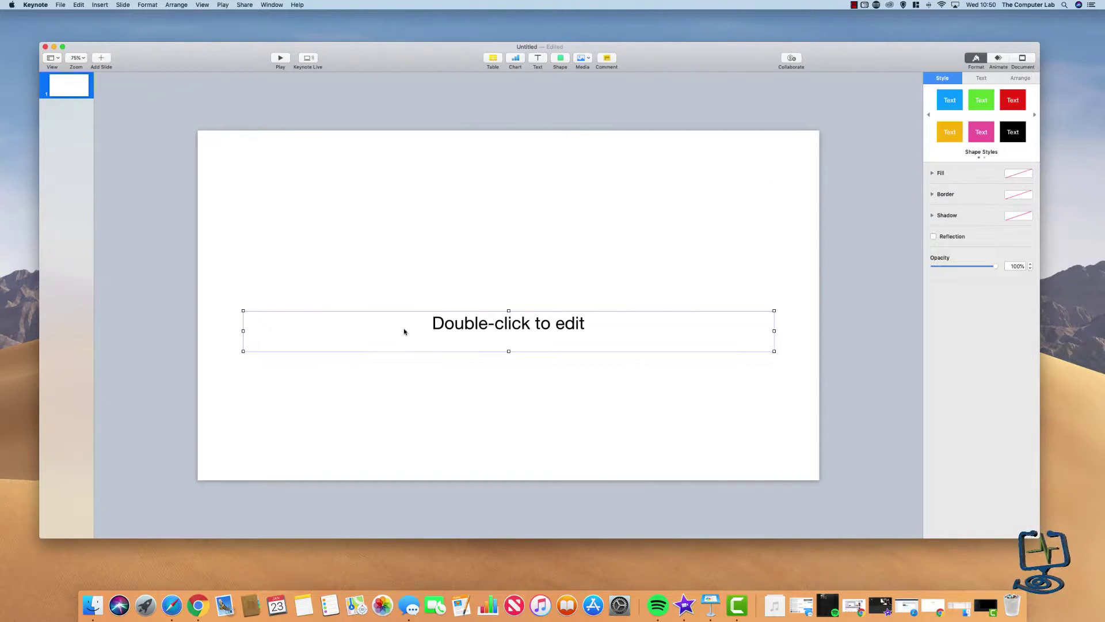
key("Delete")
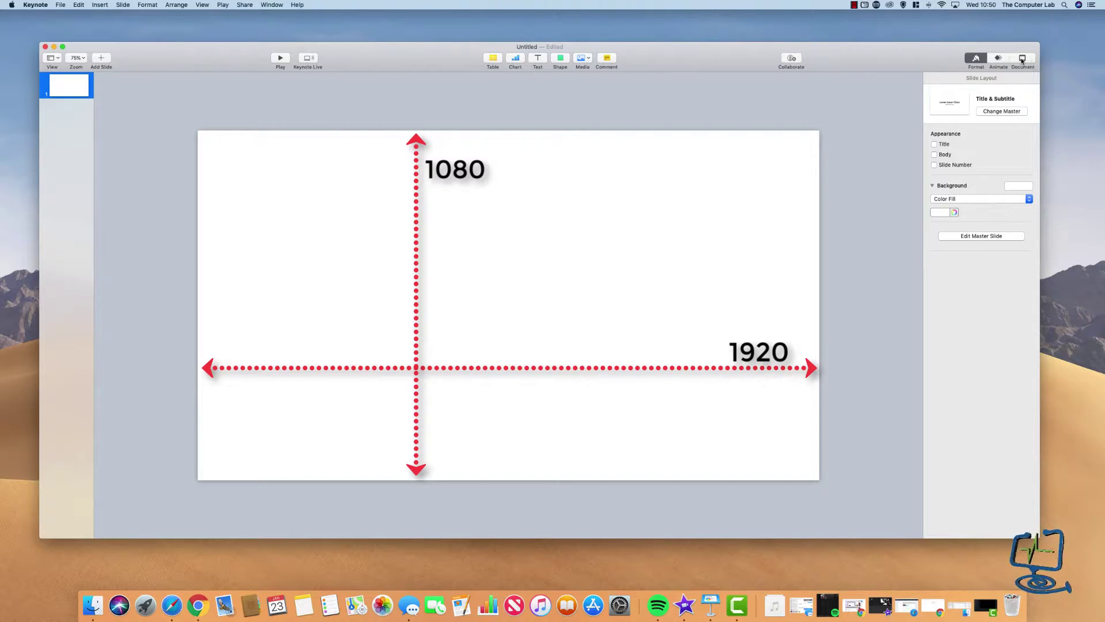
Check the pixel dimensions of the Widescreen (16:9) slide in the custom slide size settings, and cancel without changes
left_click(1022, 58)
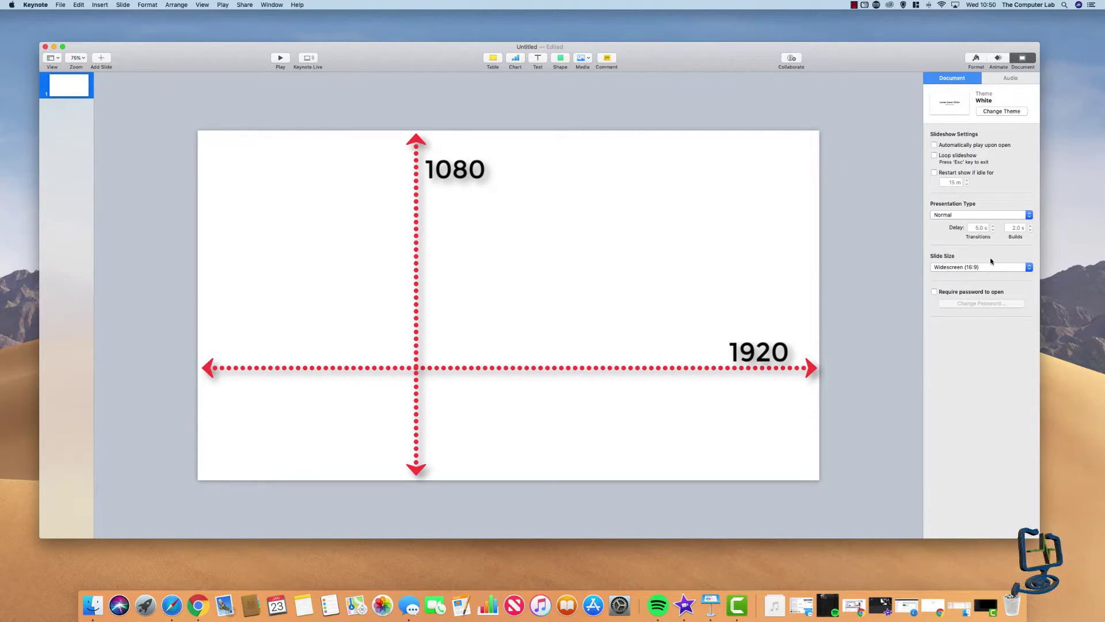
left_click(970, 269)
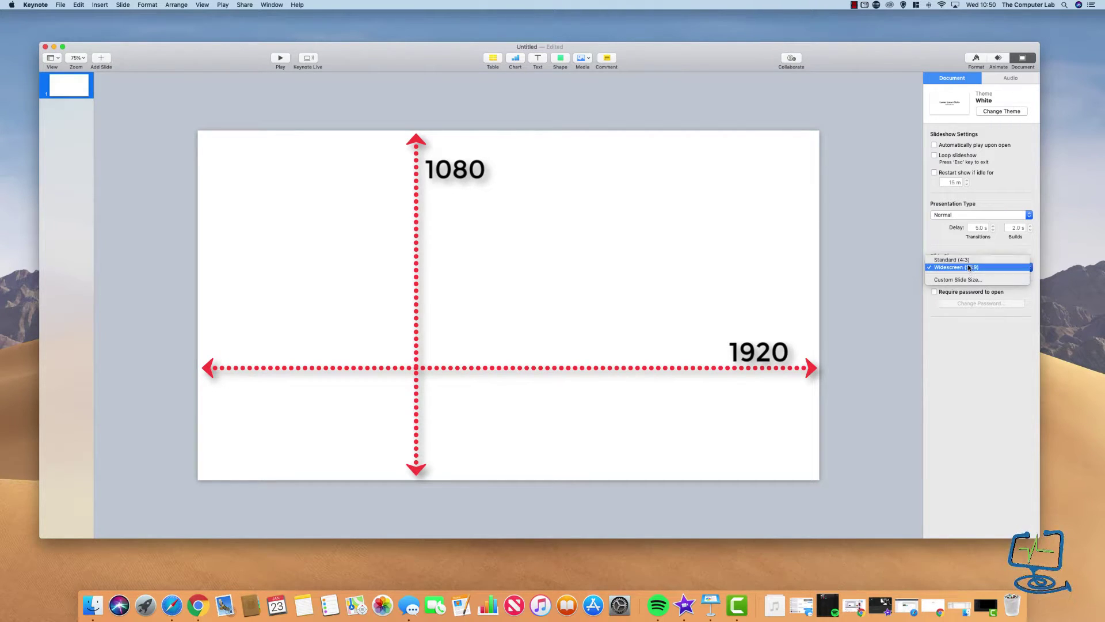
left_click(969, 268)
left_click(970, 268)
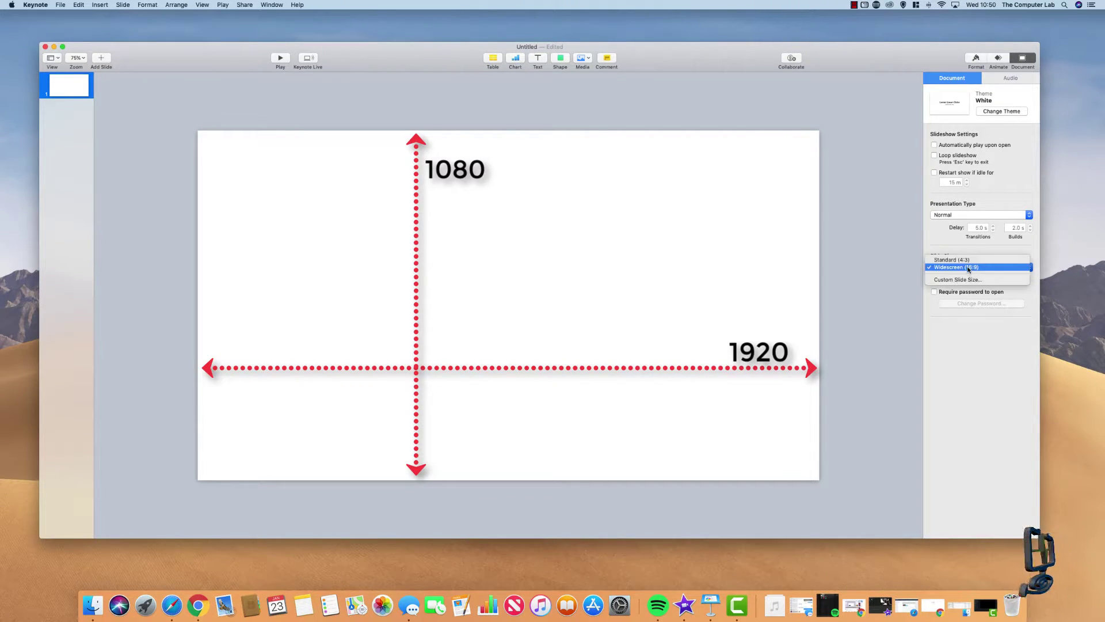
left_click(969, 280)
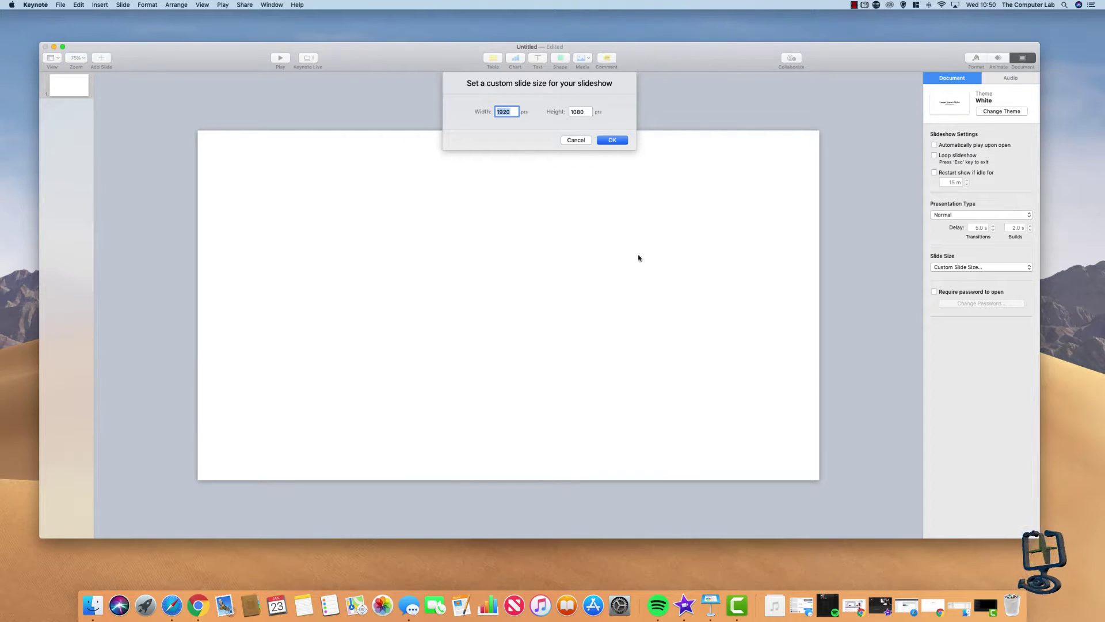
left_click(576, 140)
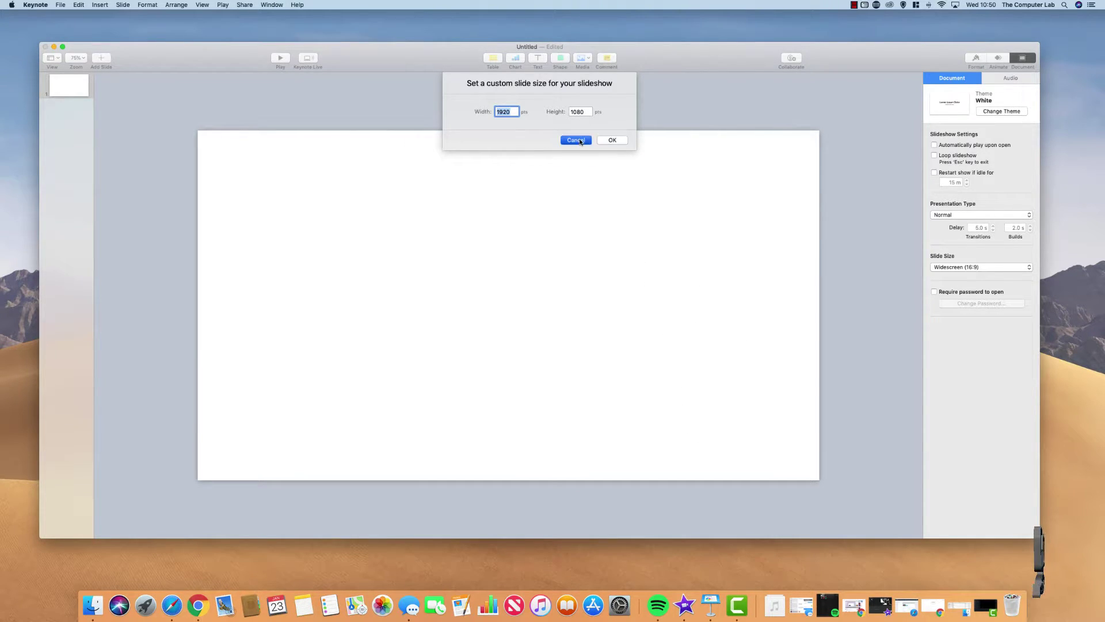
Change the slide size to Standard (4:3) and check its dimensions in the custom slide size settings
left_click(965, 267)
left_click(971, 260)
left_click(965, 267)
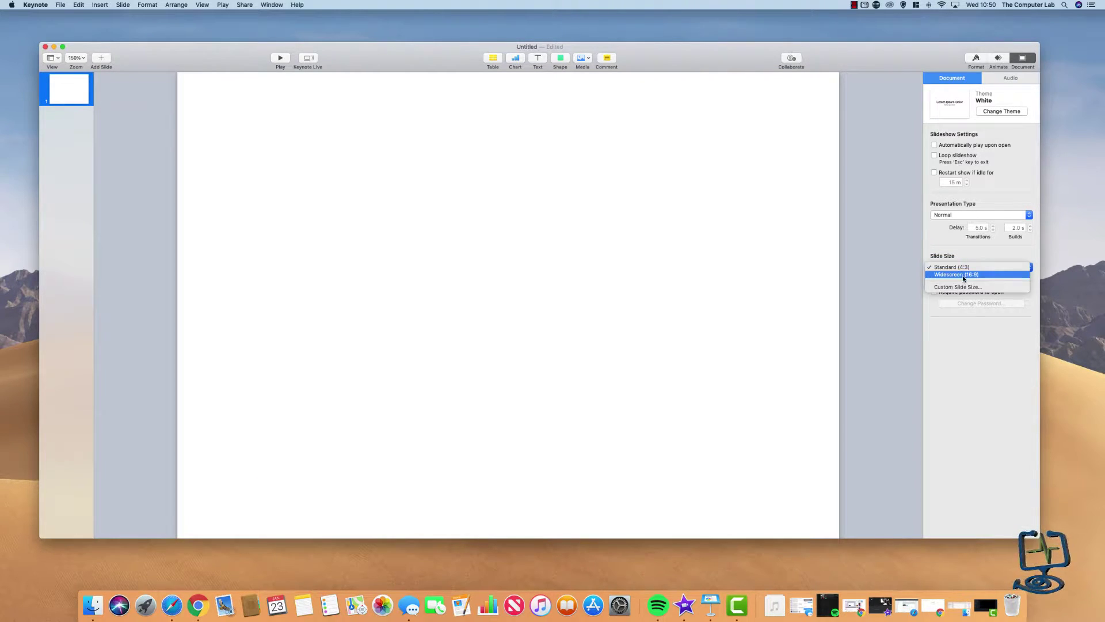
left_click(958, 287)
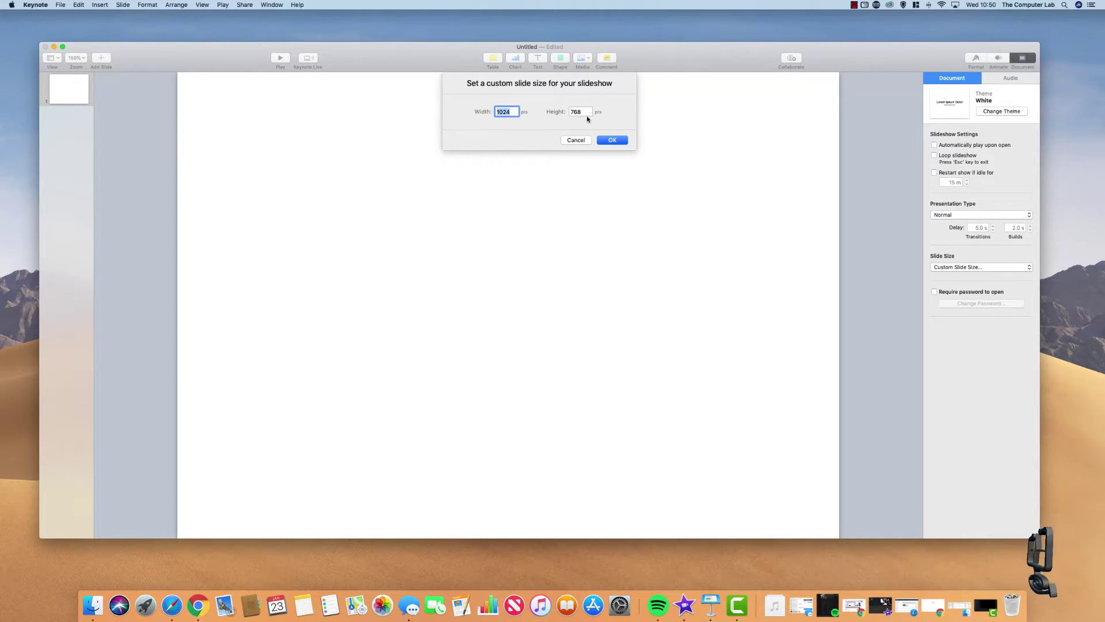
left_click(575, 140)
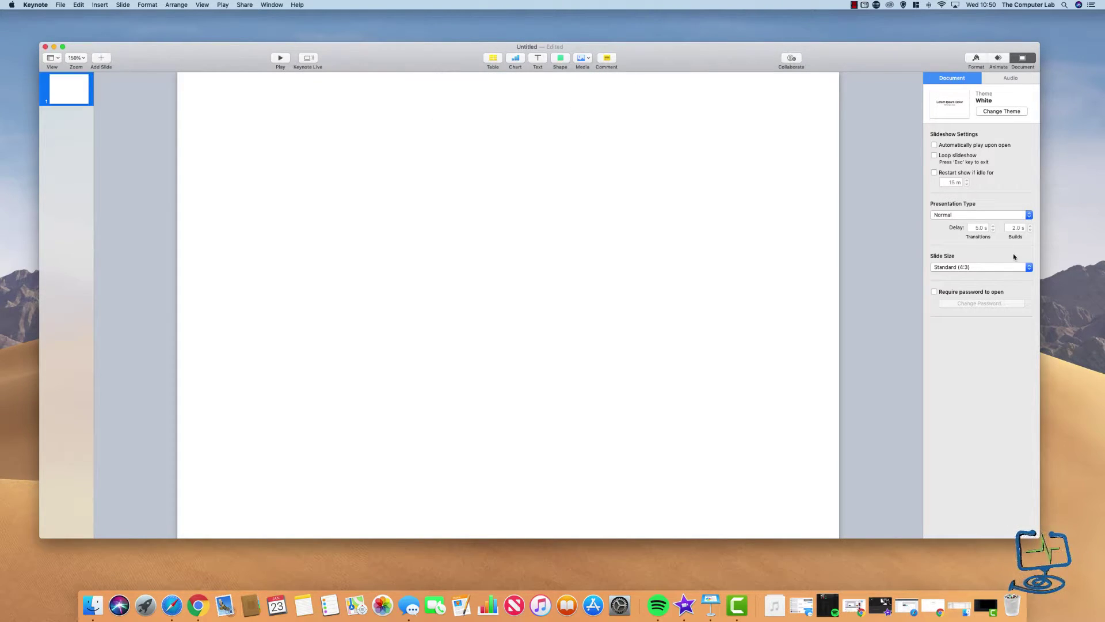
Set the slide size back to Widescreen (16:9) and check its dimensions in the custom slide size settings
left_click(1001, 271)
left_click(998, 276)
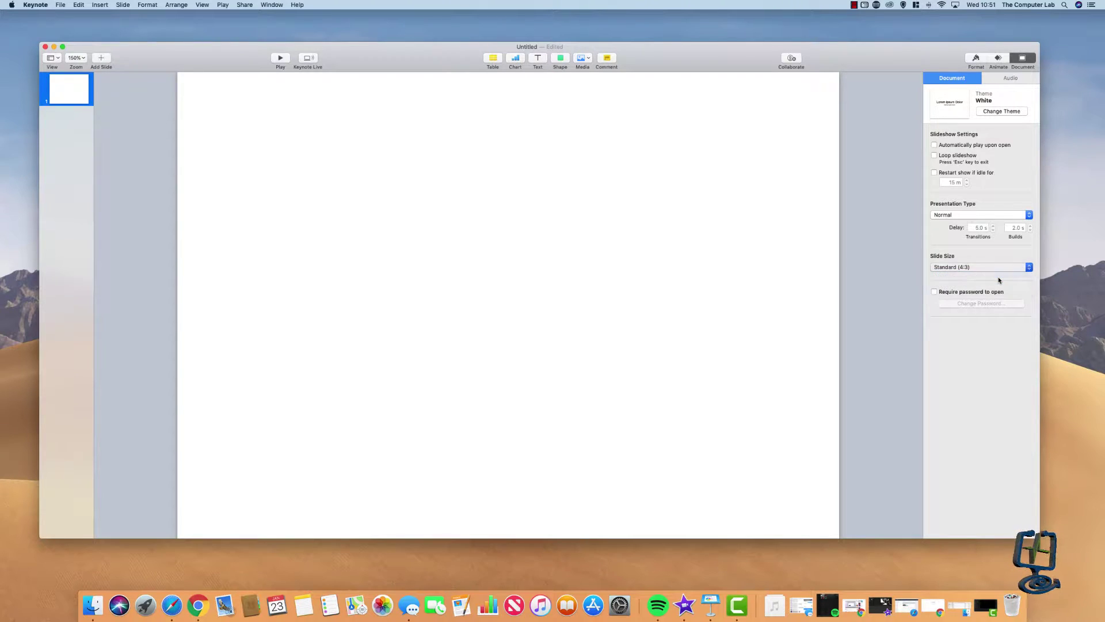
left_click(999, 268)
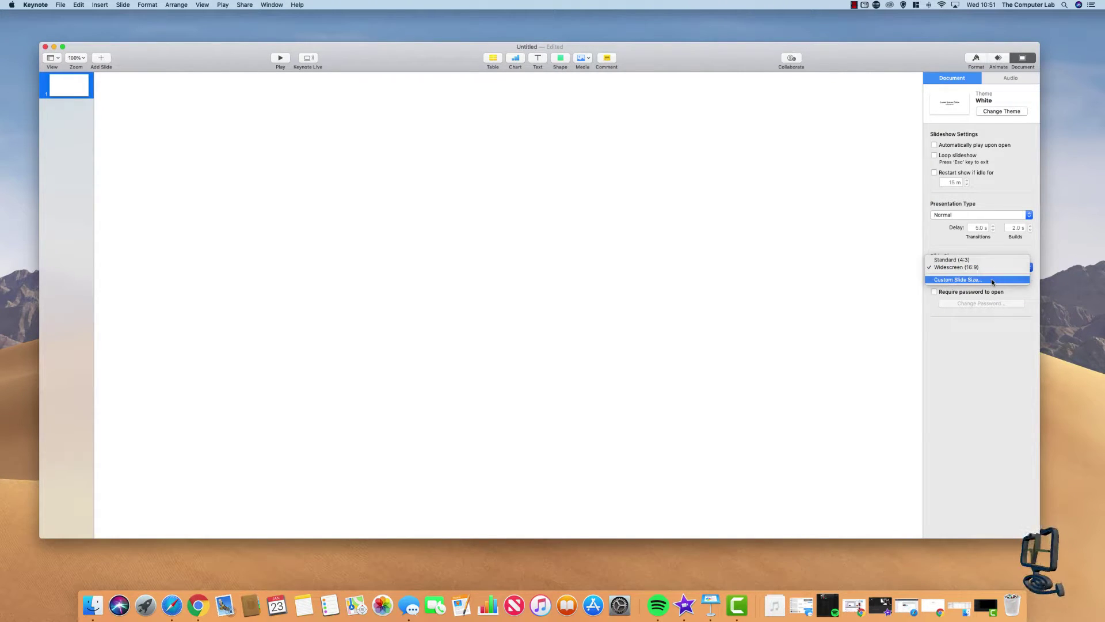
left_click(992, 281)
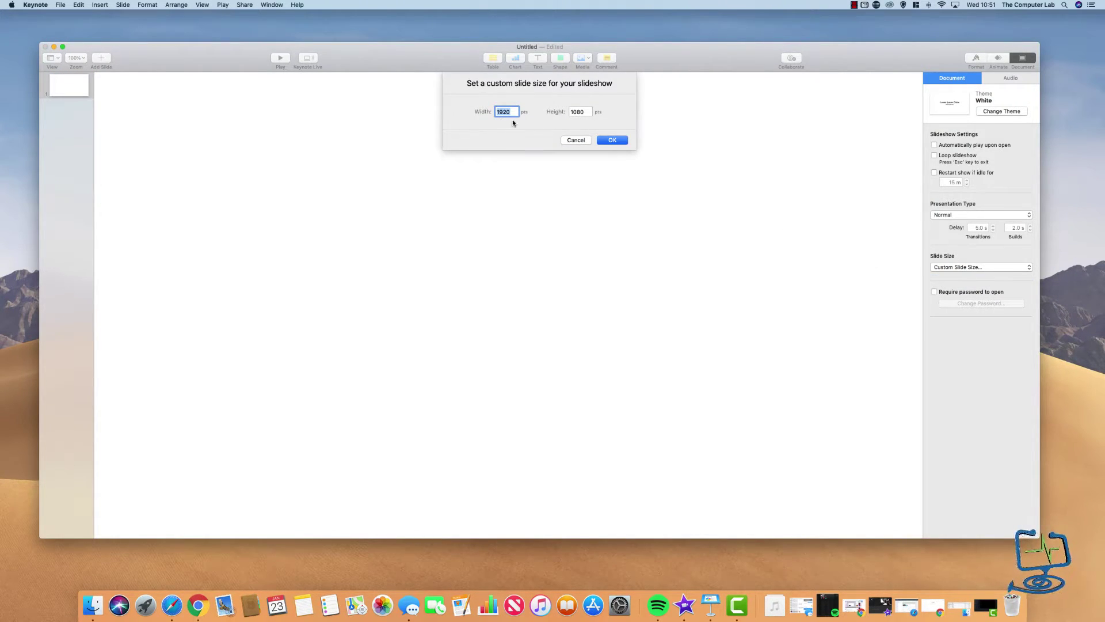
left_click(577, 141)
left_click(81, 58)
left_click(81, 84)
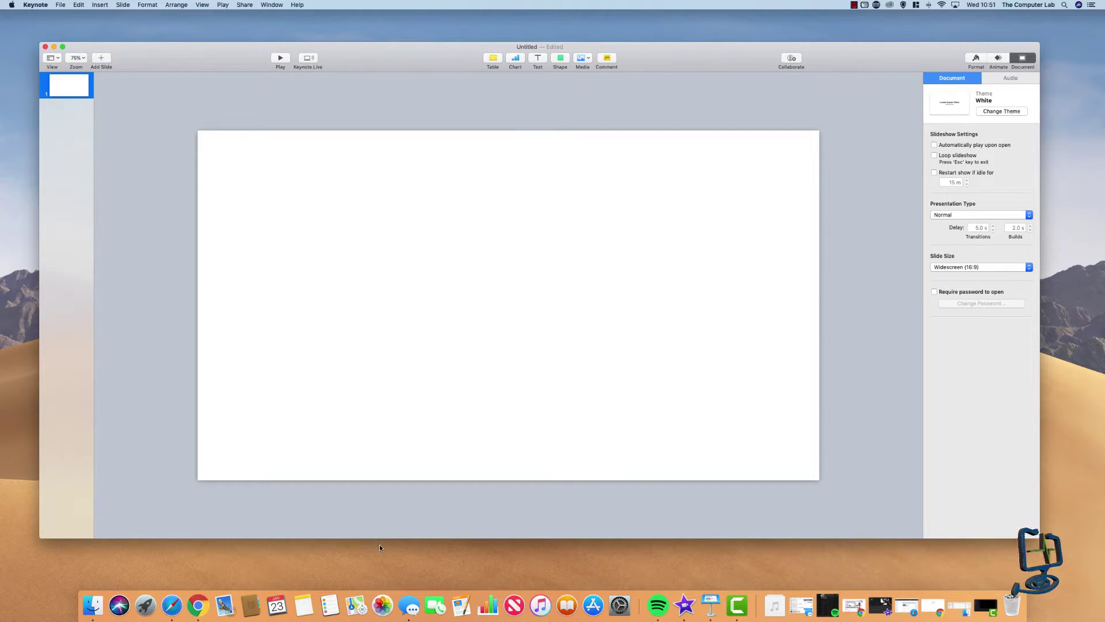
Switch to Chrome and search Google for "coffee time png"
left_click(198, 605)
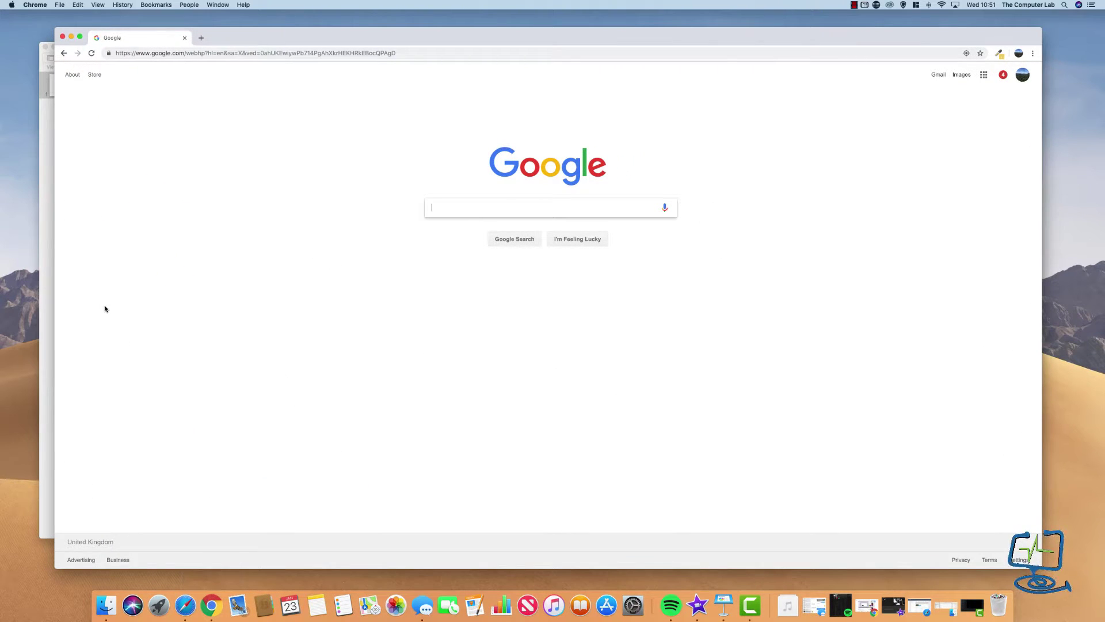
left_click_drag(54, 222, 21, 222)
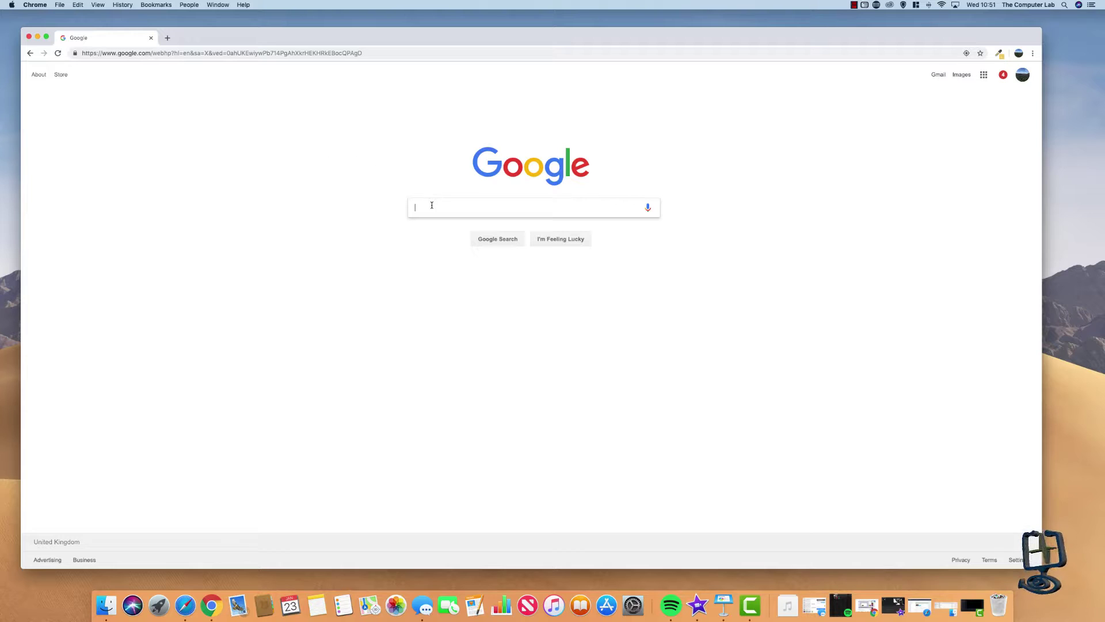
type("c")
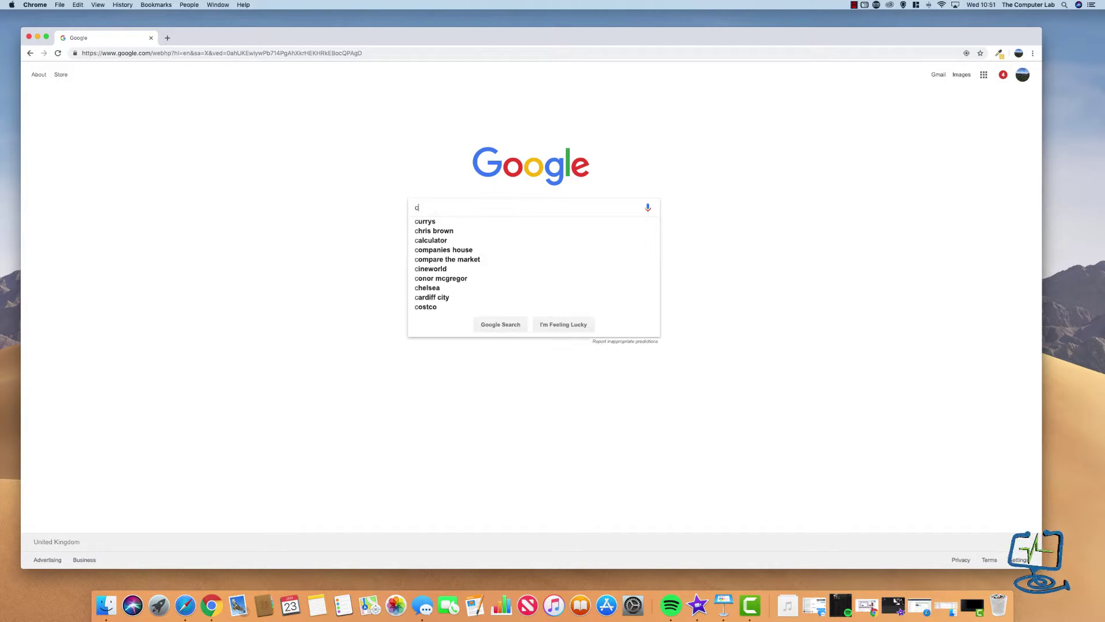
type("offee time")
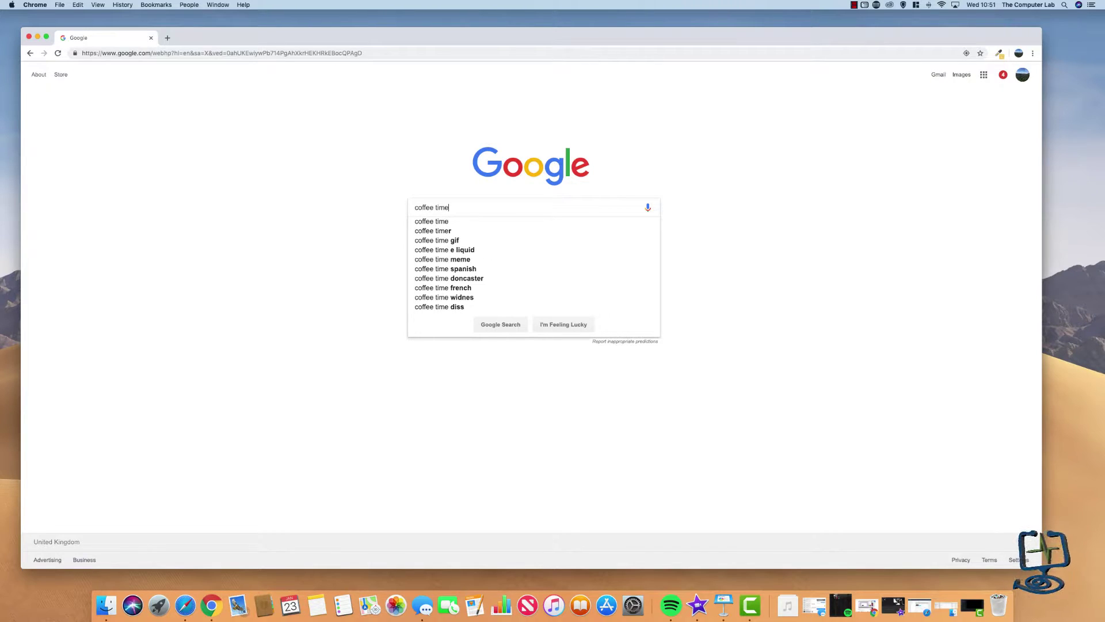
type(" png")
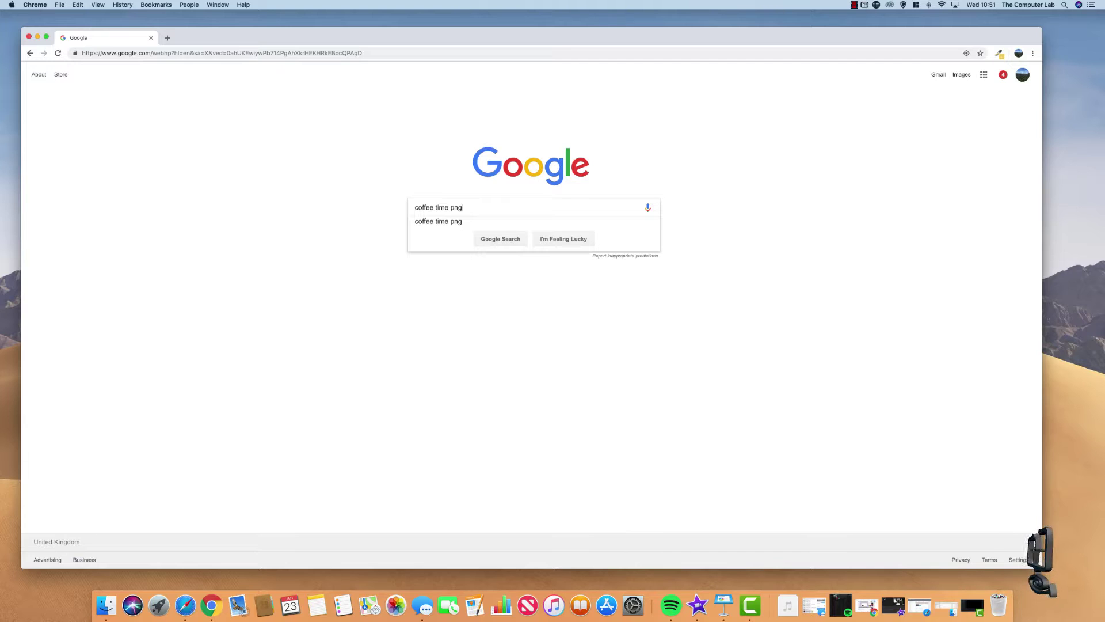
left_click(499, 239)
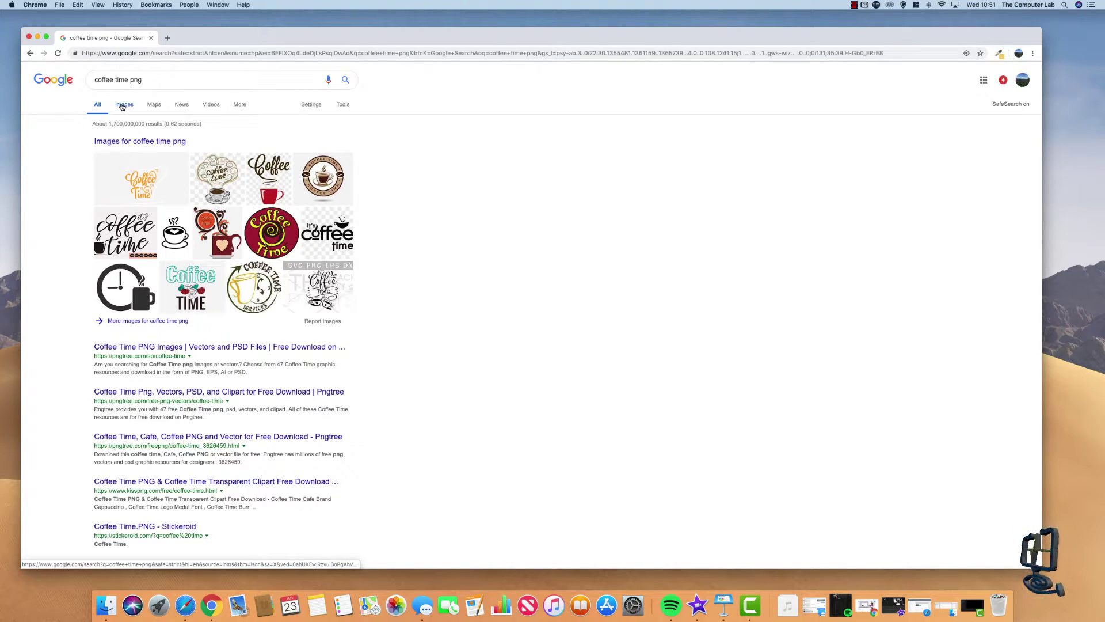
Show the image results and filter their usage rights to "Labeled for reuse with modification"
left_click(122, 107)
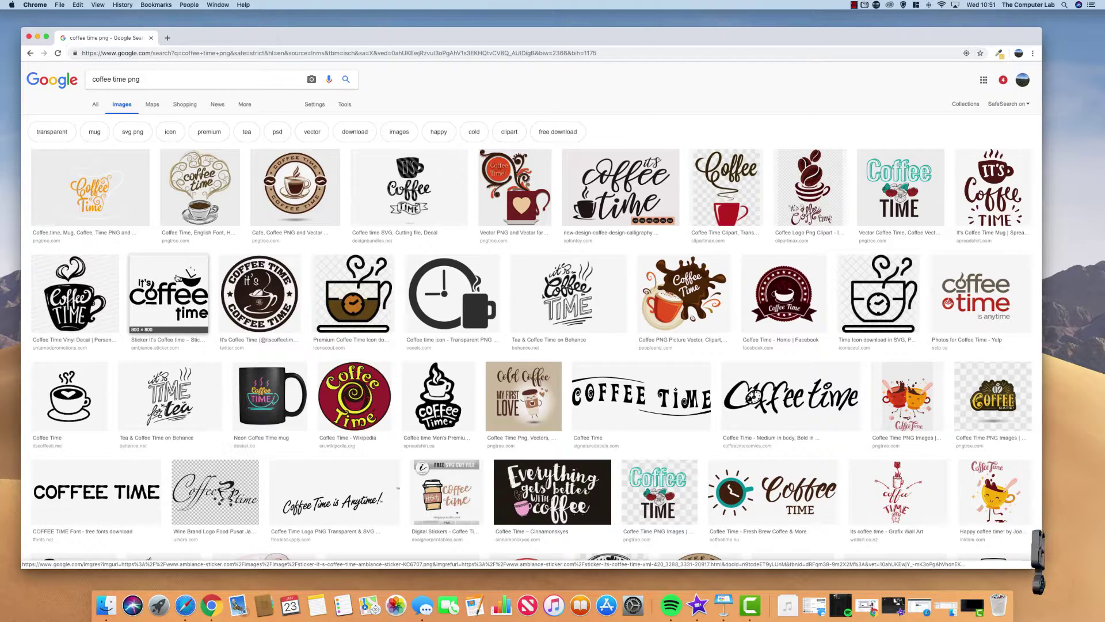
left_click(345, 105)
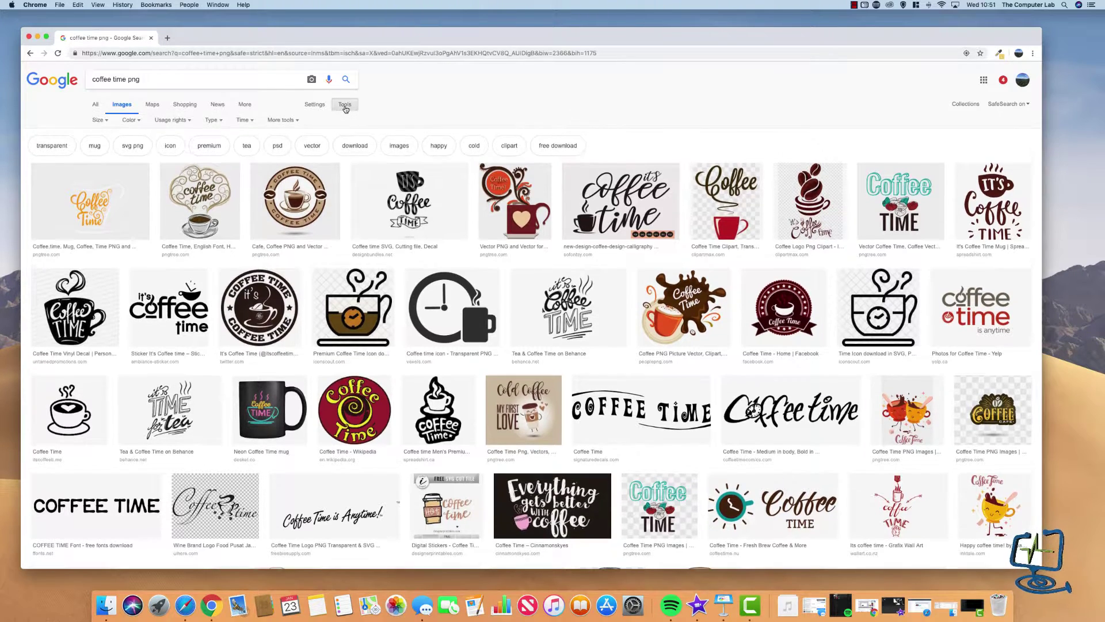
left_click(187, 122)
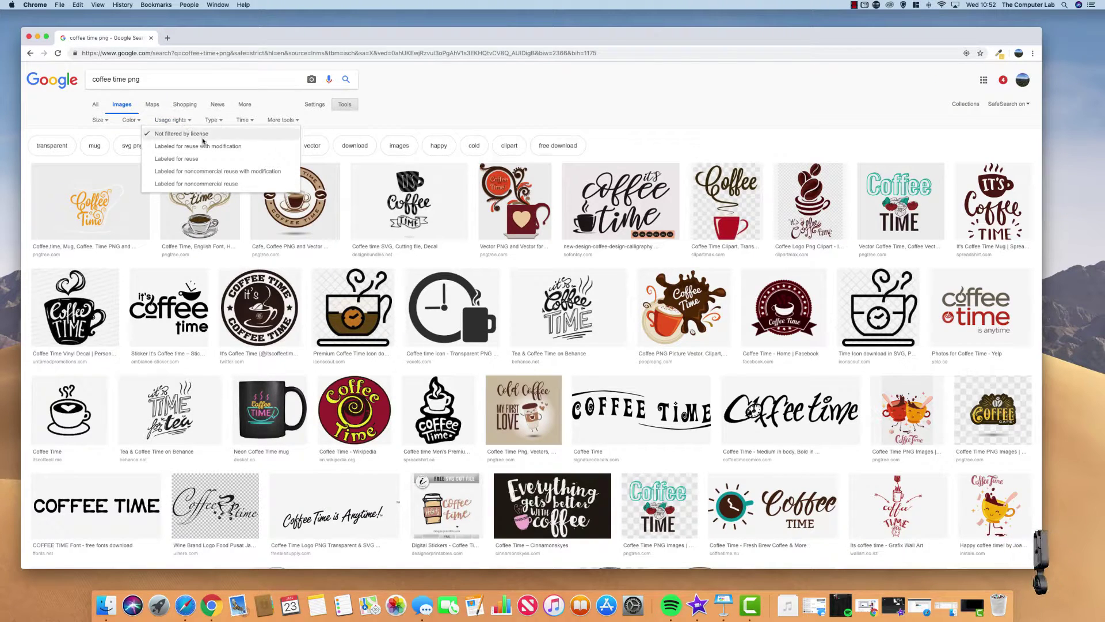
left_click(242, 147)
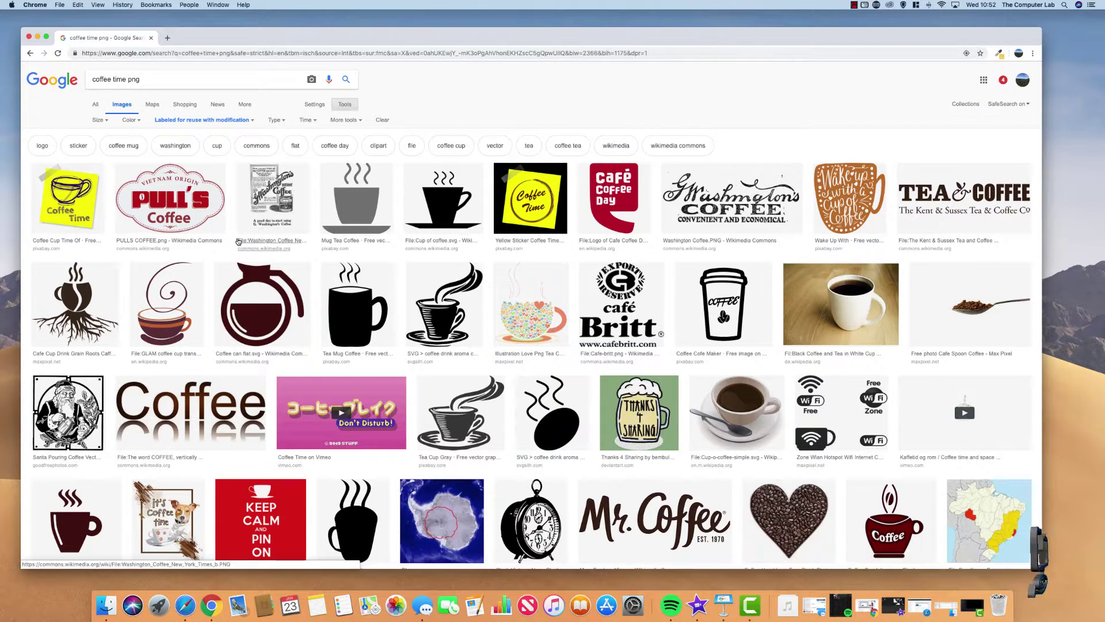
Preview the first yellow Coffee Time sticky-note image from Pixabay and start saving it to the computer
left_click(66, 198)
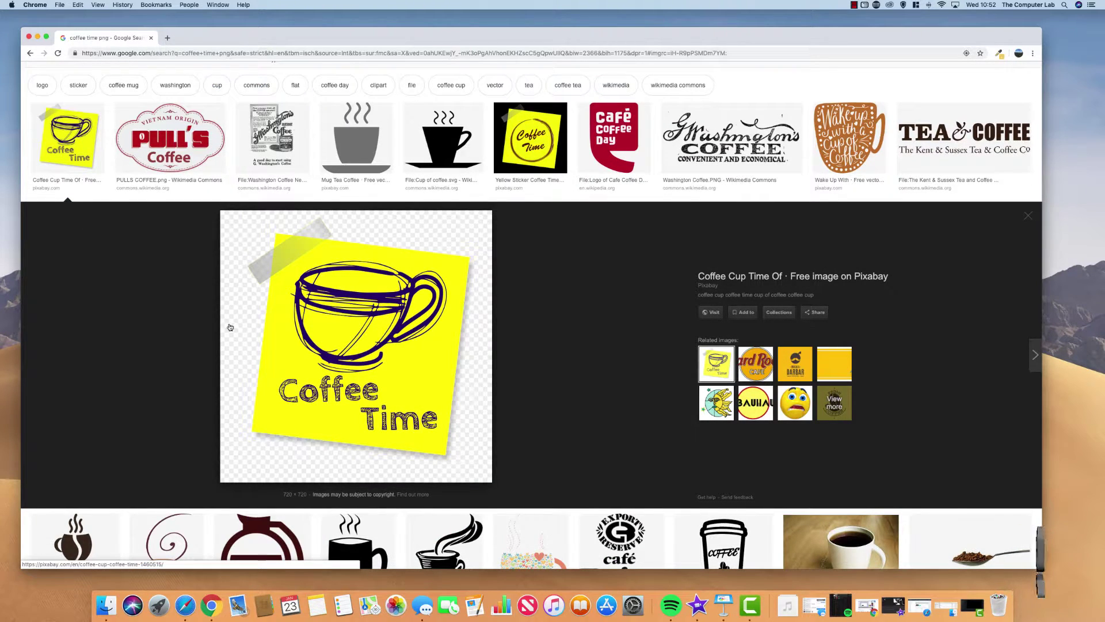
right_click(338, 321)
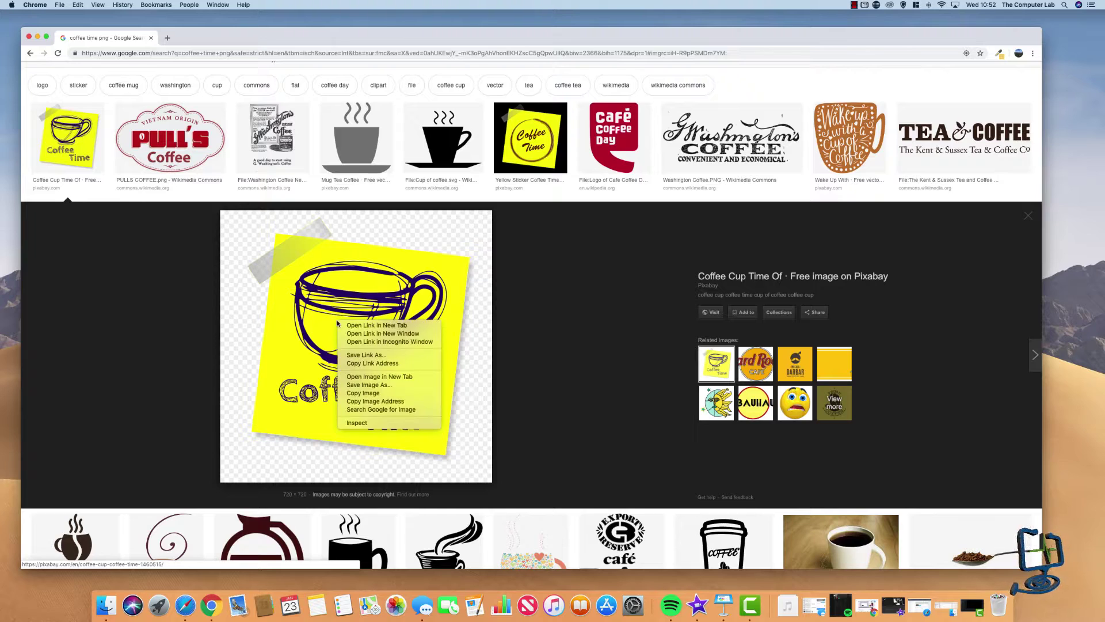
left_click(382, 384)
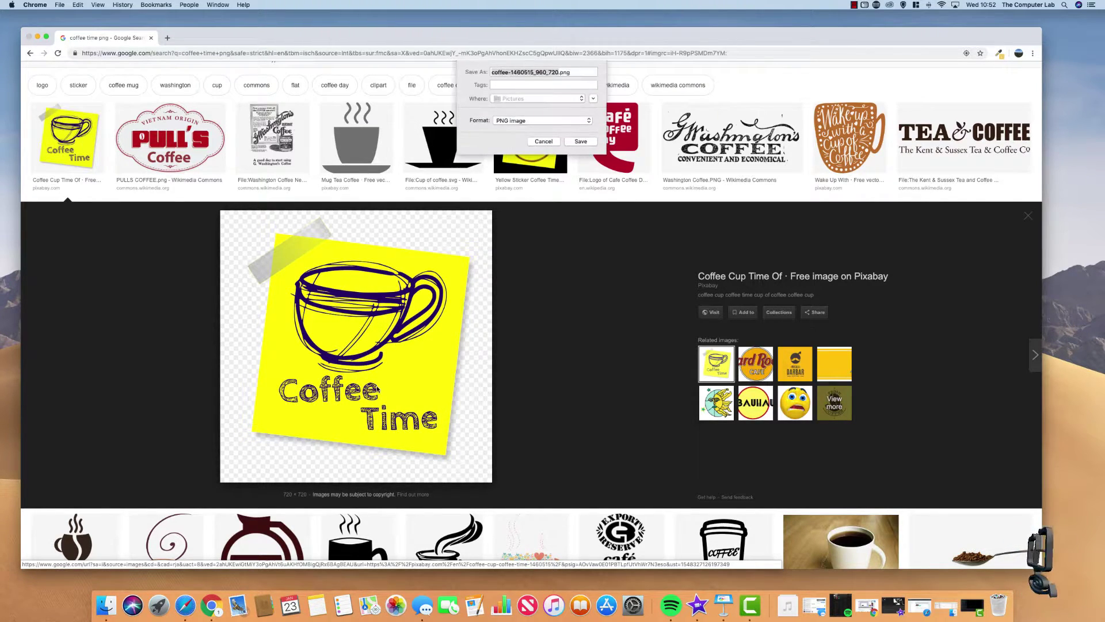
Shorten the image's file name to coffee.png in the save dialog
left_click(559, 73)
key("BackSpace")
key("BackSpace")
key("BackSpace")
key("BackSpace")
key("BackSpace")
key("BackSpace")
key("BackSpace")
key("BackSpace")
key("BackSpace")
key("BackSpace")
key("BackSpace")
key("BackSpace")
key("BackSpace")
key("BackSpace")
key("BackSpace")
key("BackSpace")
key("Right")
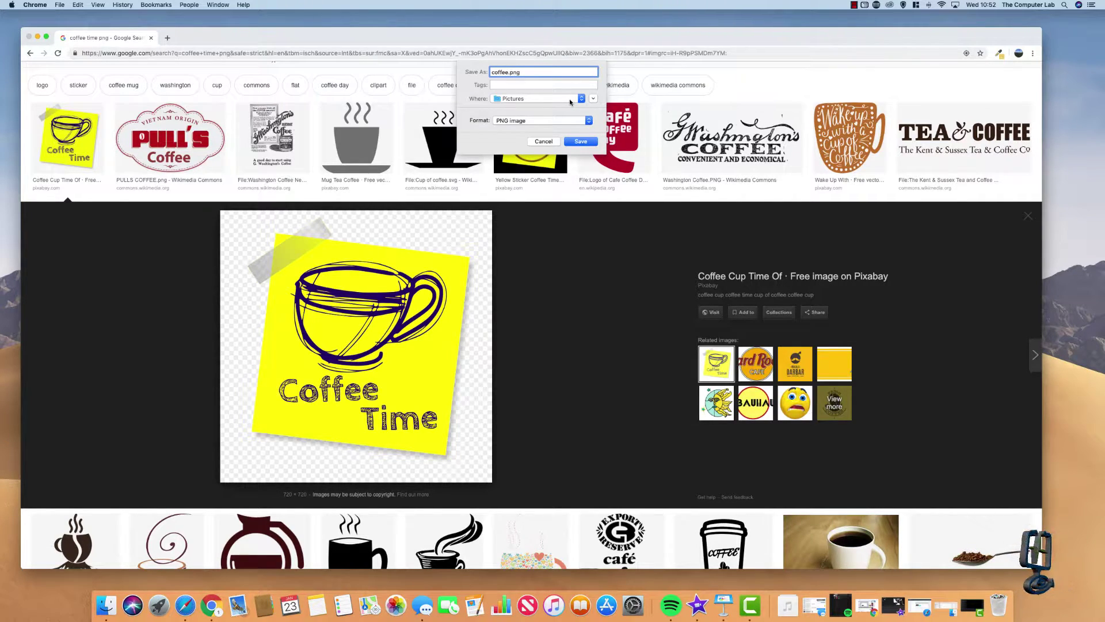
Save coffee.png in the Pictures folder and switch back to the blank Keynote slide
left_click(580, 142)
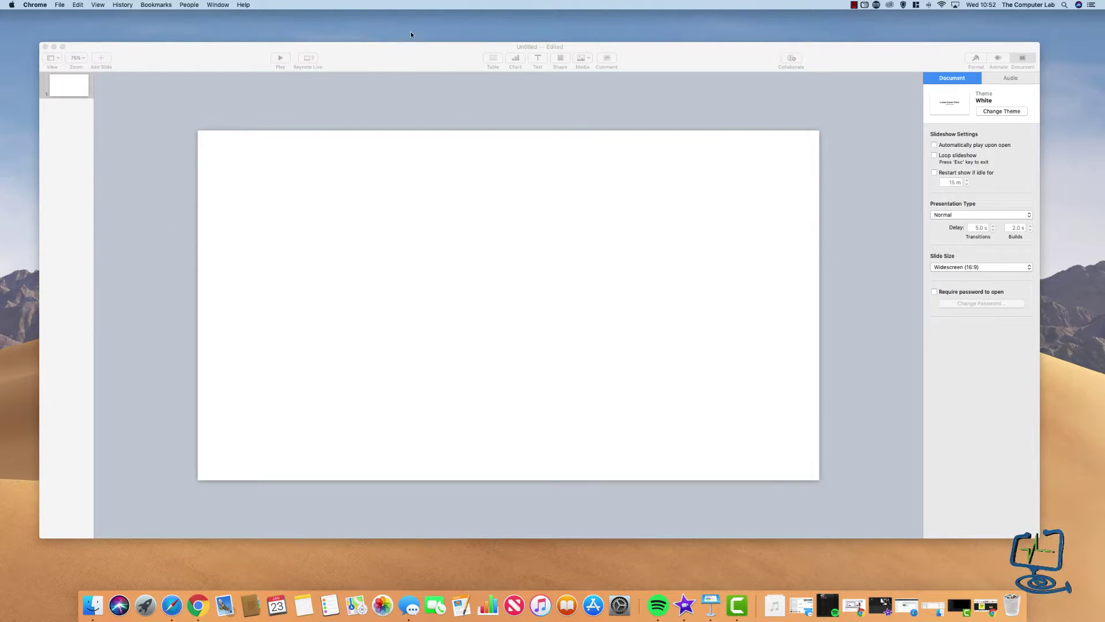
left_click(406, 44)
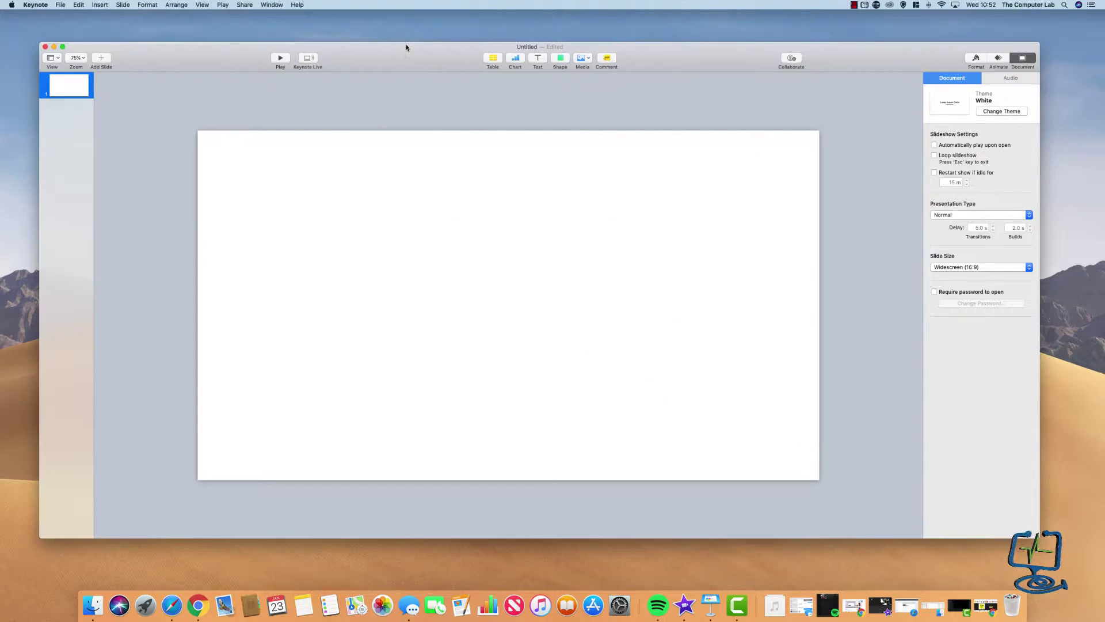
Place coffee.png from Finder's Pictures folder onto the lower-left part of the Keynote slide
left_click(94, 605)
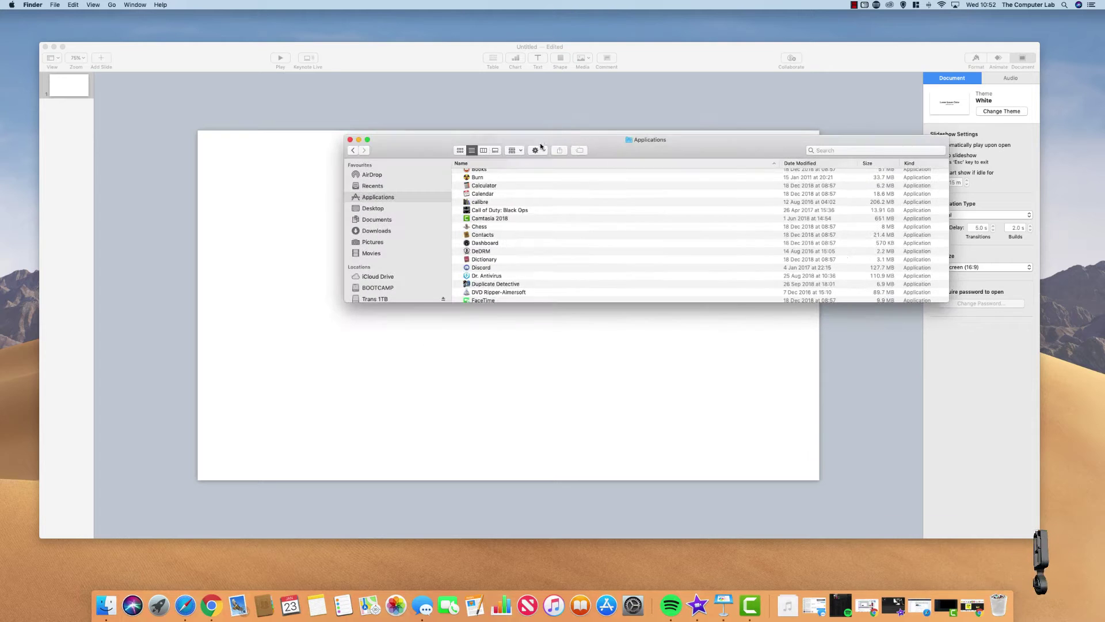
left_click_drag(607, 143, 682, 95)
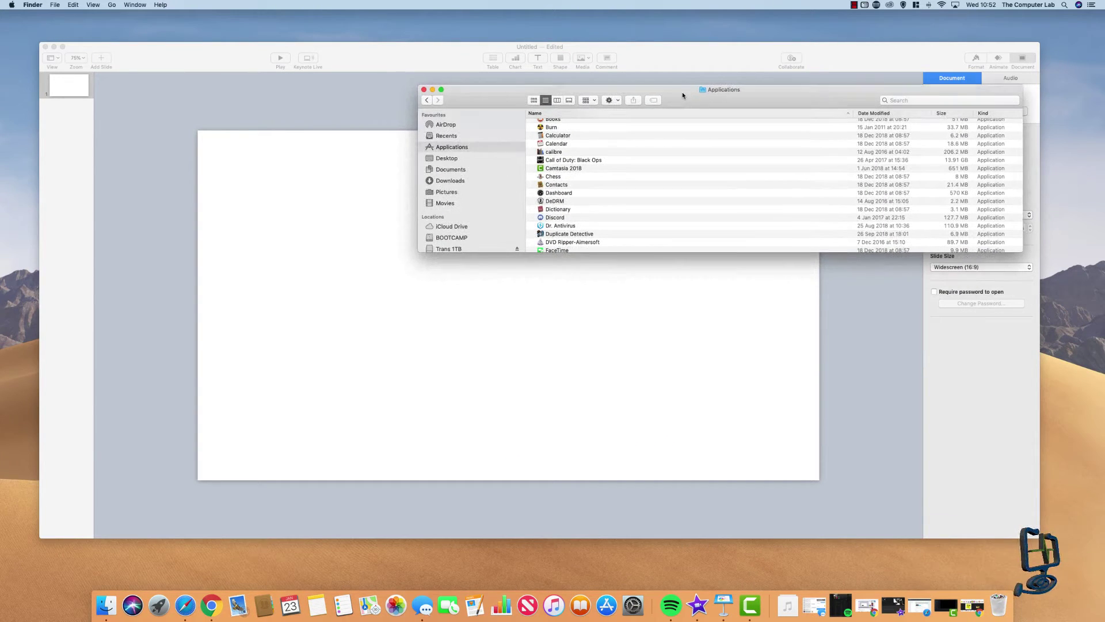
left_click(451, 192)
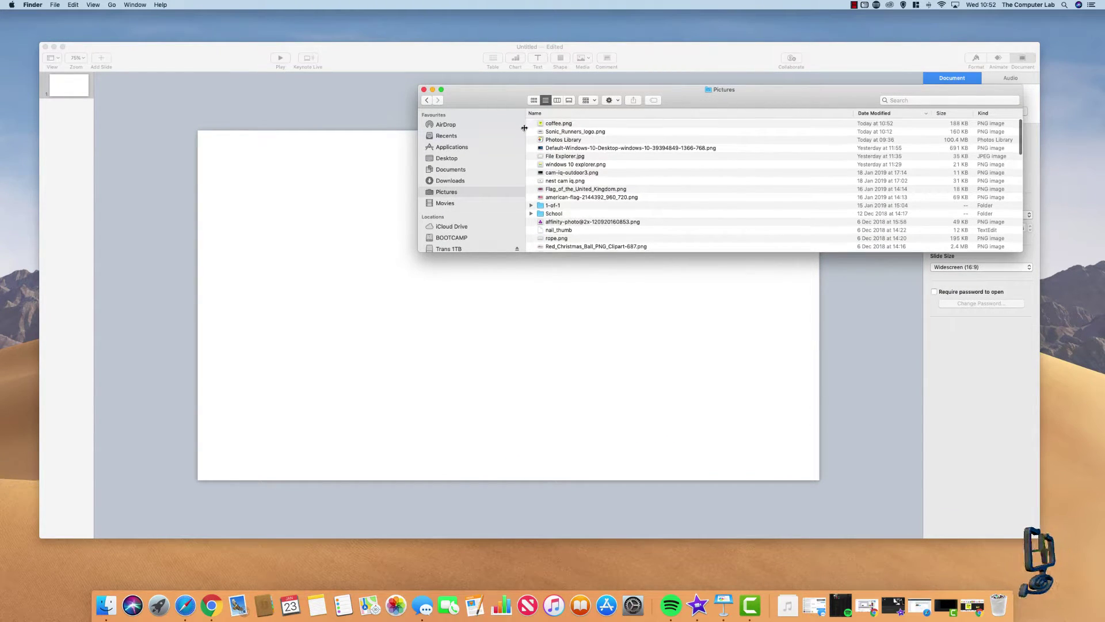
left_click(550, 124)
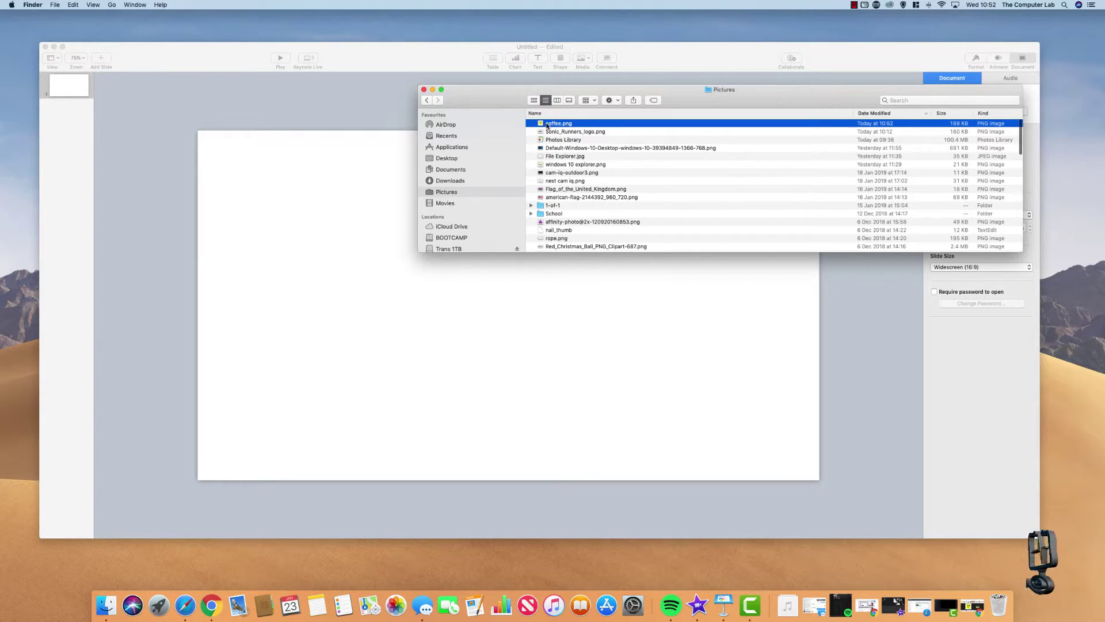
left_click_drag(545, 126, 283, 401)
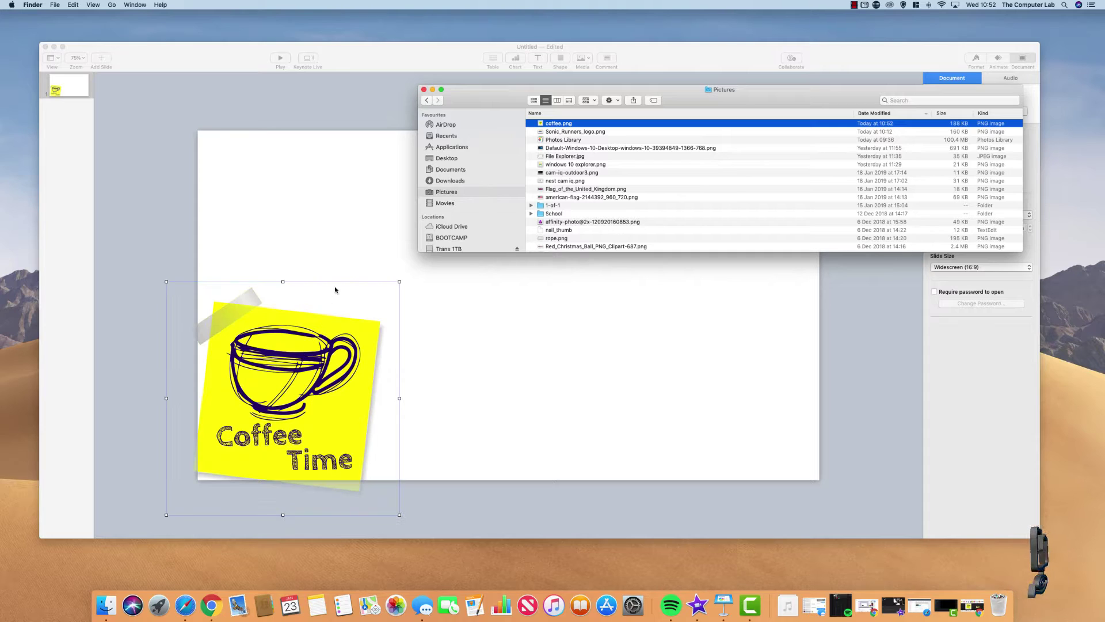
Shrink the Coffee Time image slightly and position it fully inside the slide's lower-left corner
left_click(347, 252)
left_click_drag(319, 341, 340, 329)
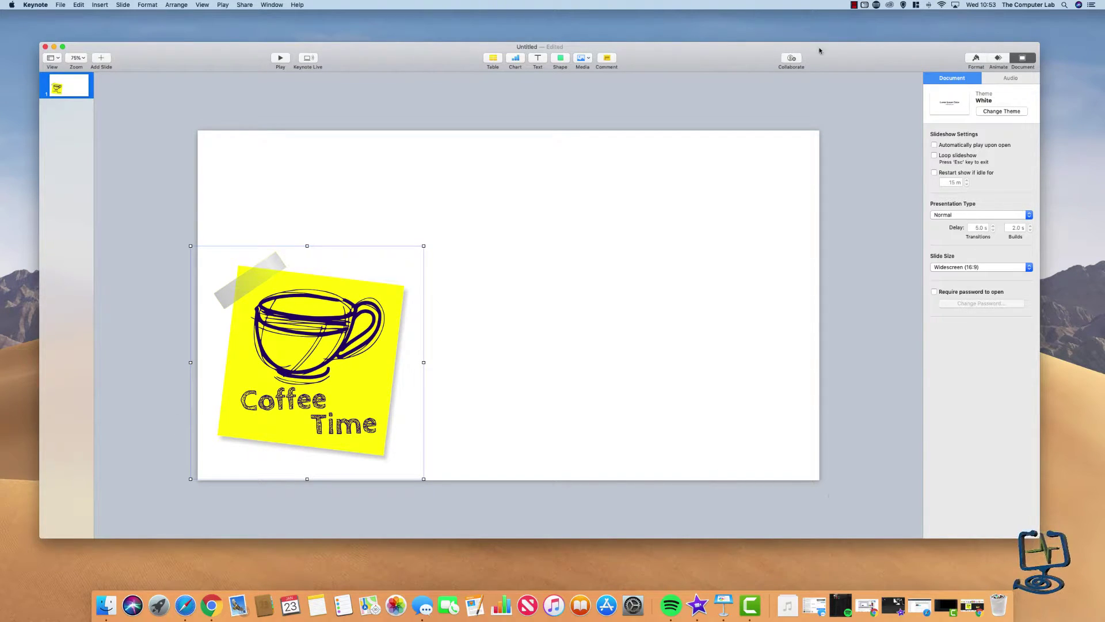
left_click_drag(424, 246, 379, 291)
left_click_drag(320, 400, 332, 396)
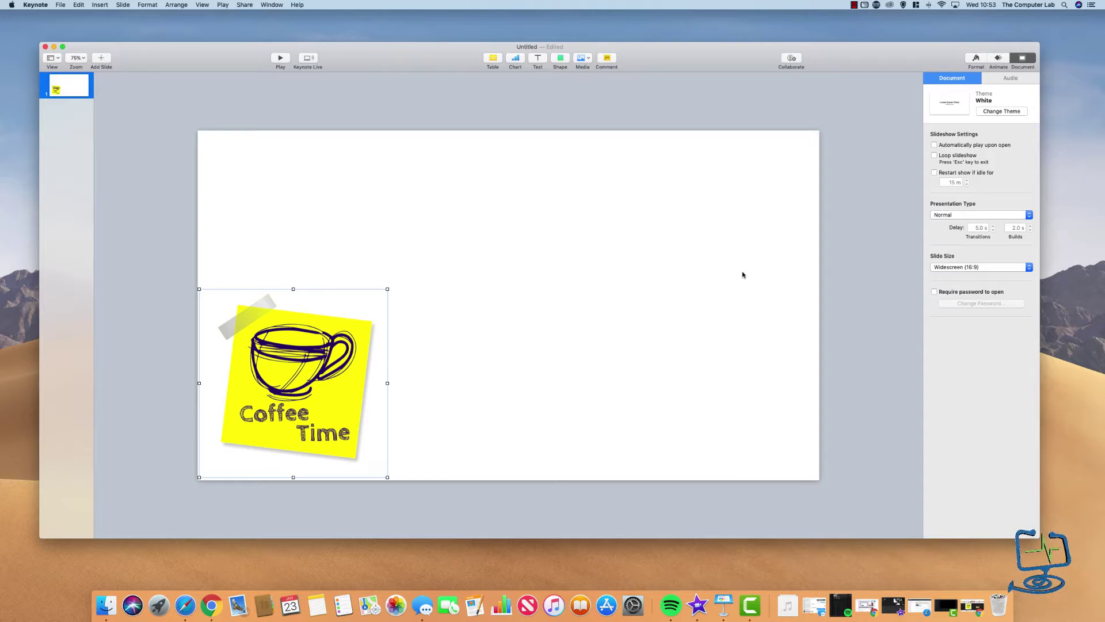
left_click(349, 249)
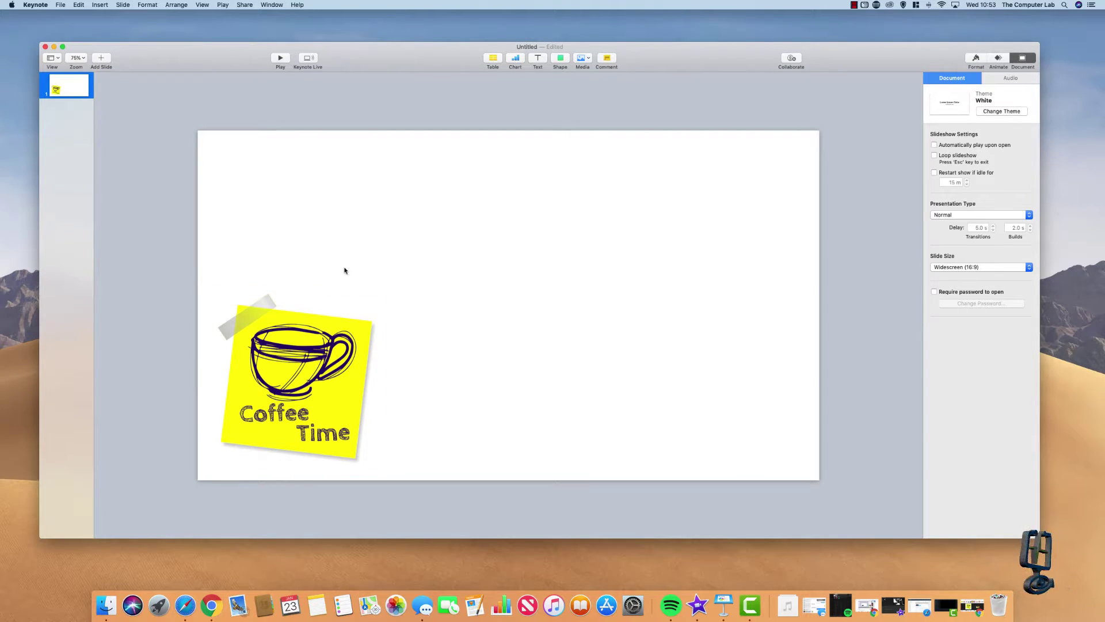
left_click(314, 397)
left_click(153, 245)
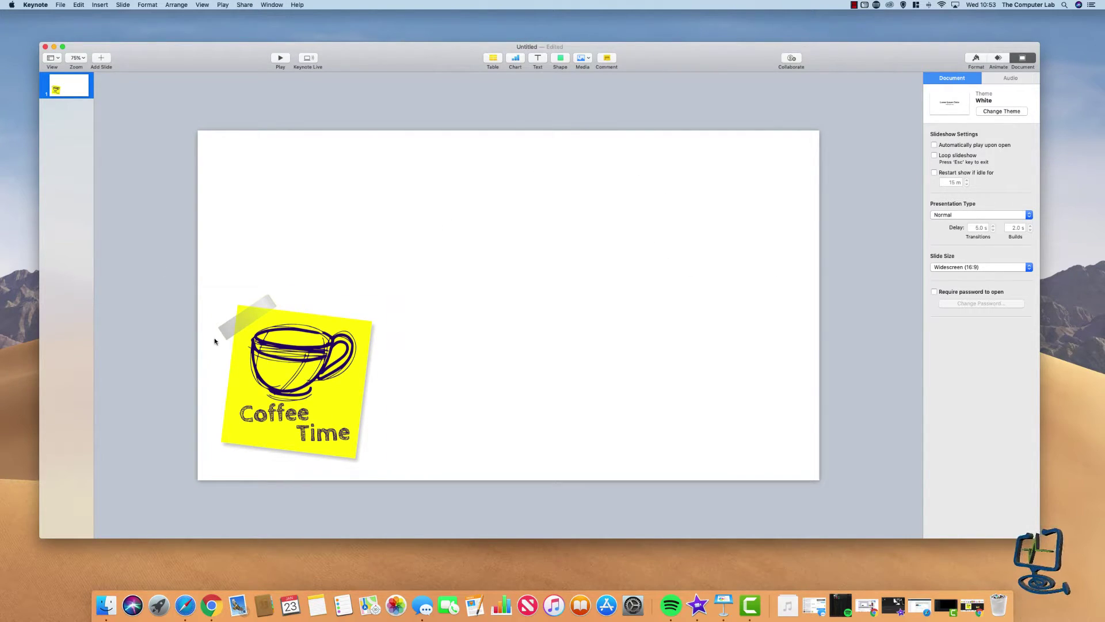
Preview the Move In, Skid and Scale build-in effects on the Coffee Time image, and apply Move In
left_click(286, 378)
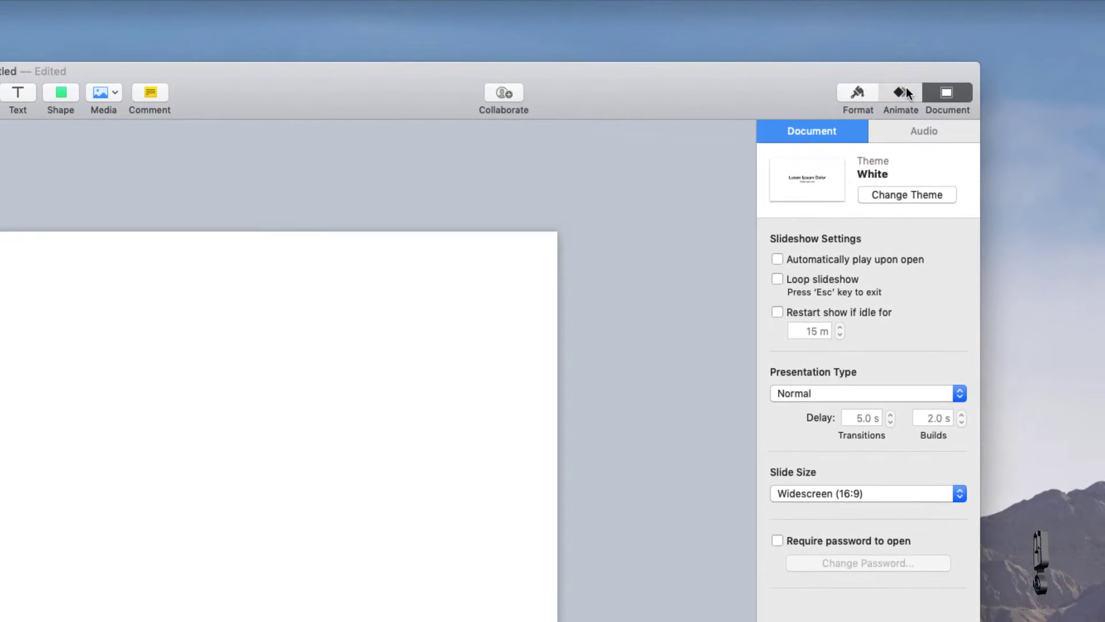
left_click(998, 57)
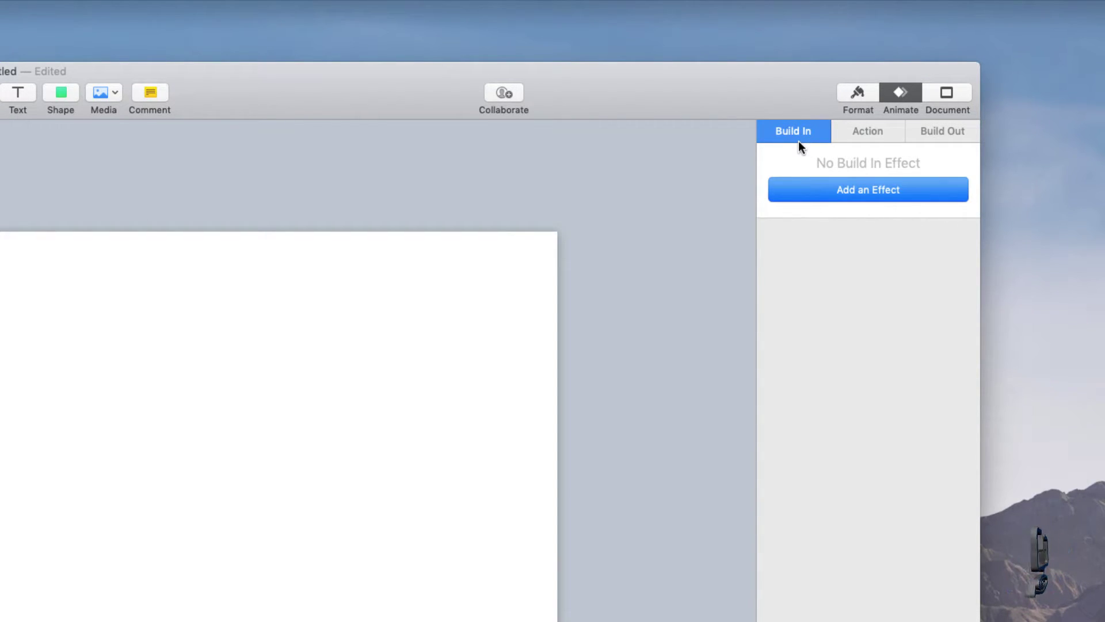
left_click(858, 195)
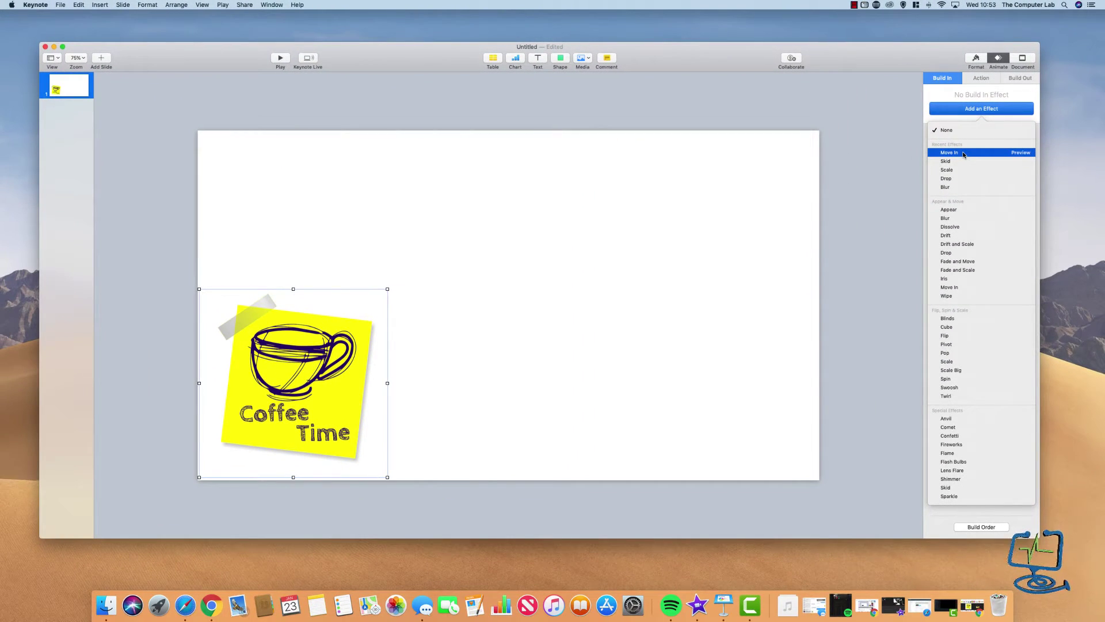
left_click(1021, 153)
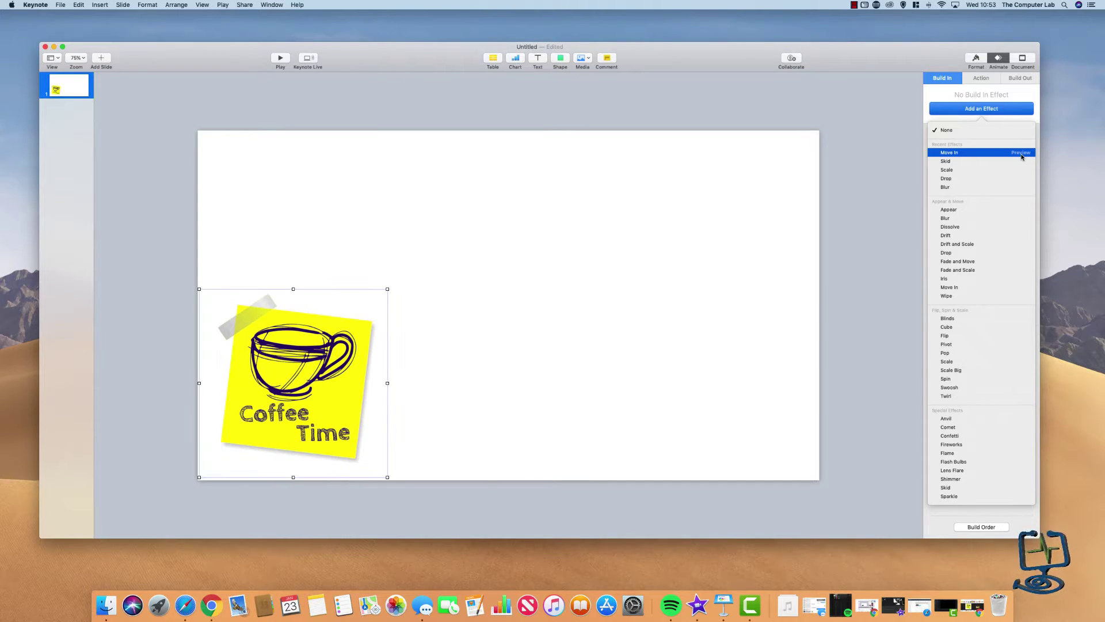
left_click(1009, 162)
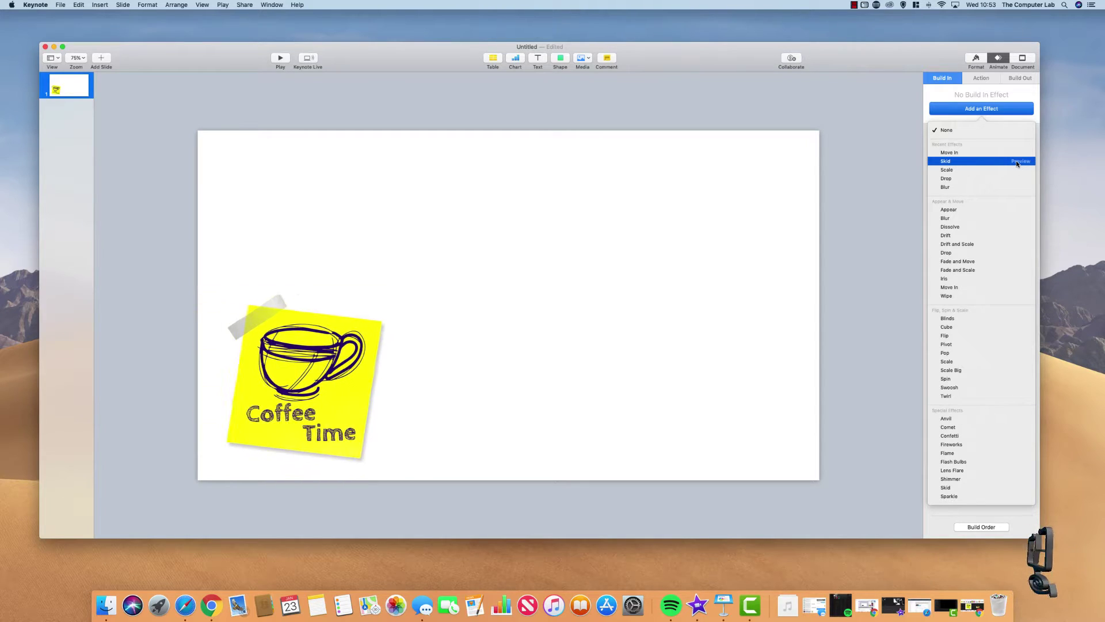
left_click(1020, 171)
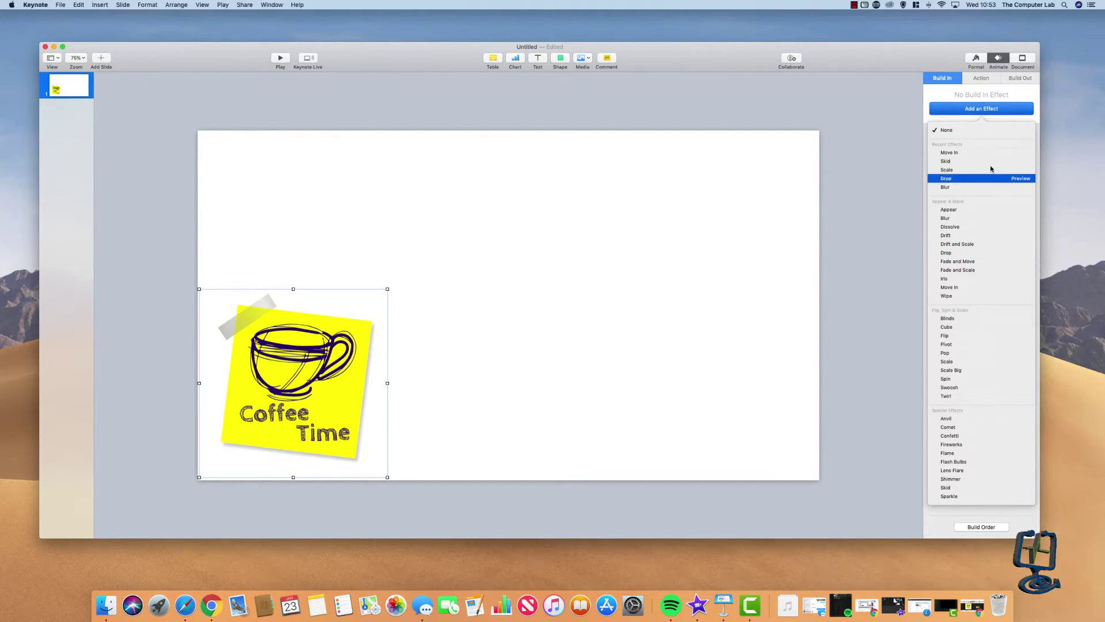
left_click(1021, 156)
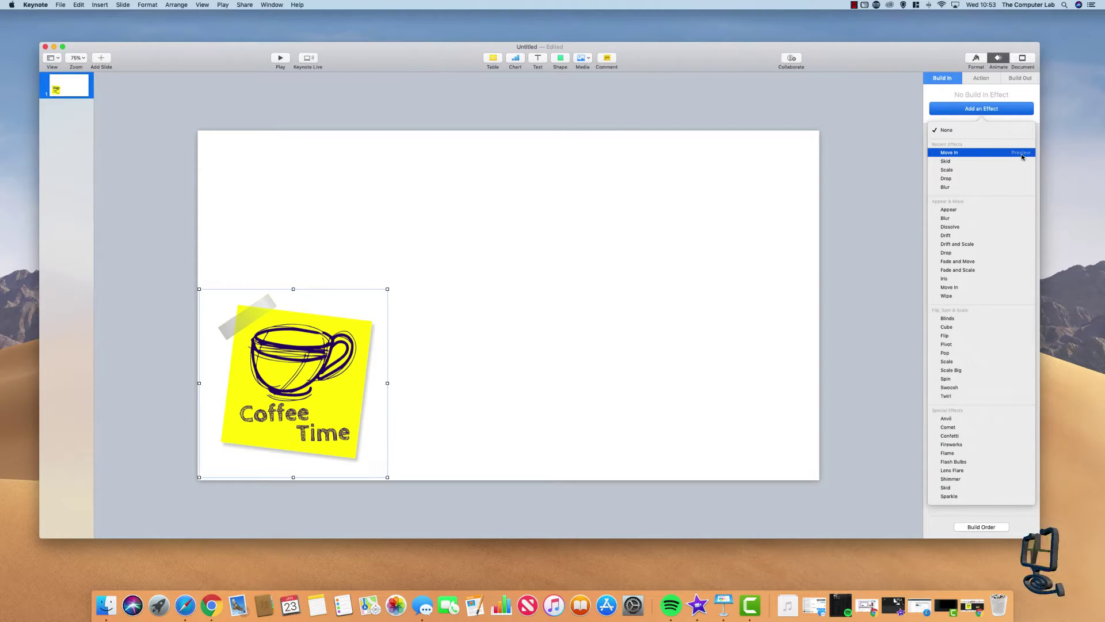
left_click(959, 153)
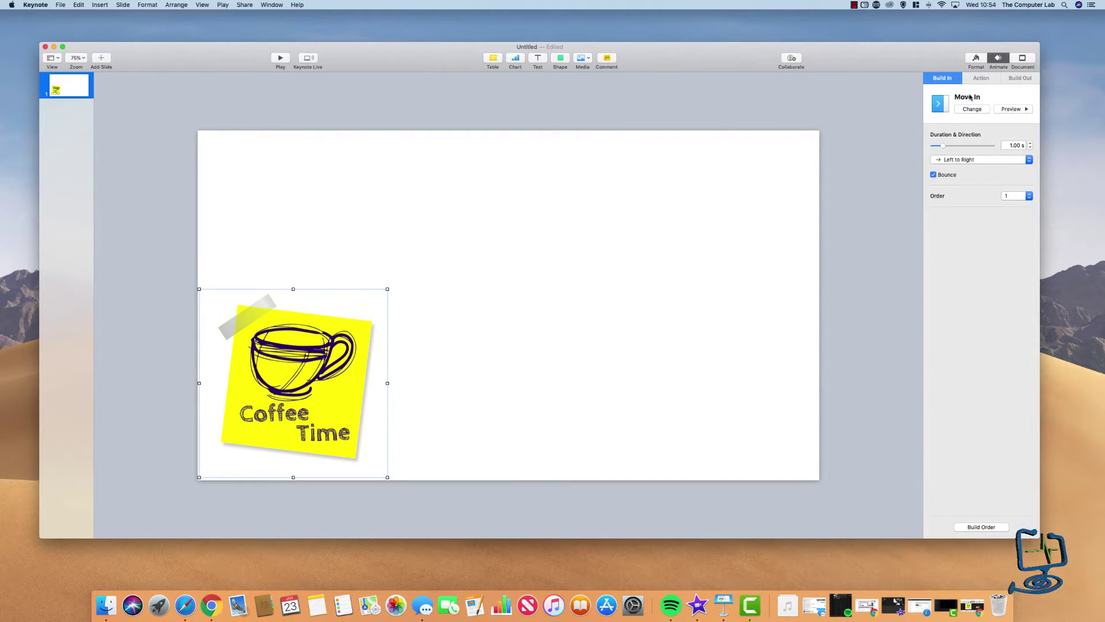
left_click(1017, 109)
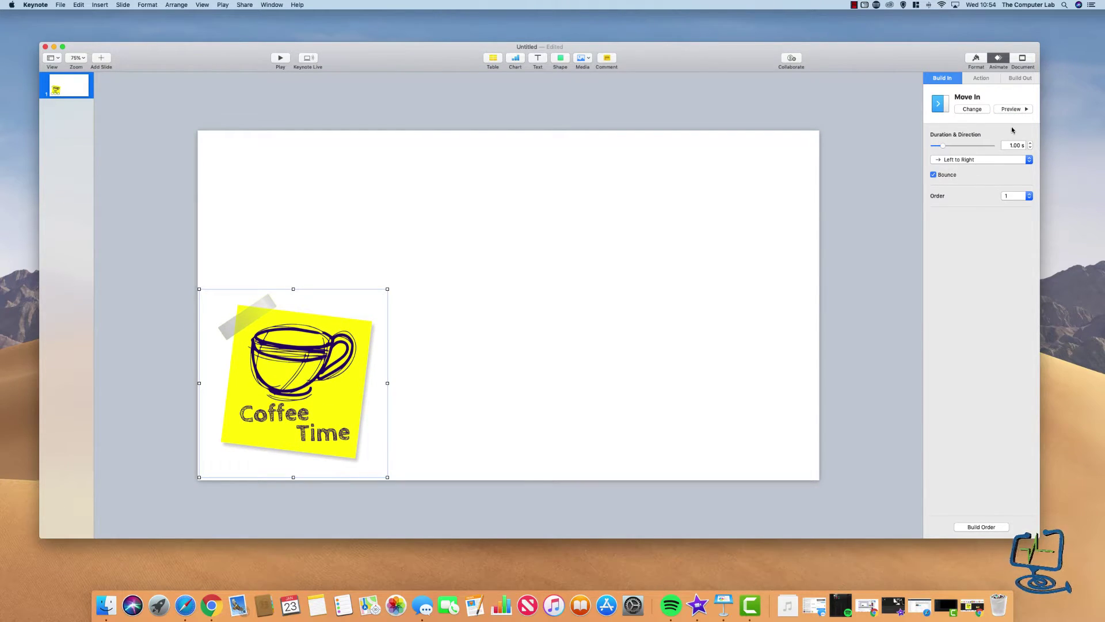
Preview the Move, Opacity and Rotate action effects on the Coffee Time image, and apply Jiggle
left_click(989, 81)
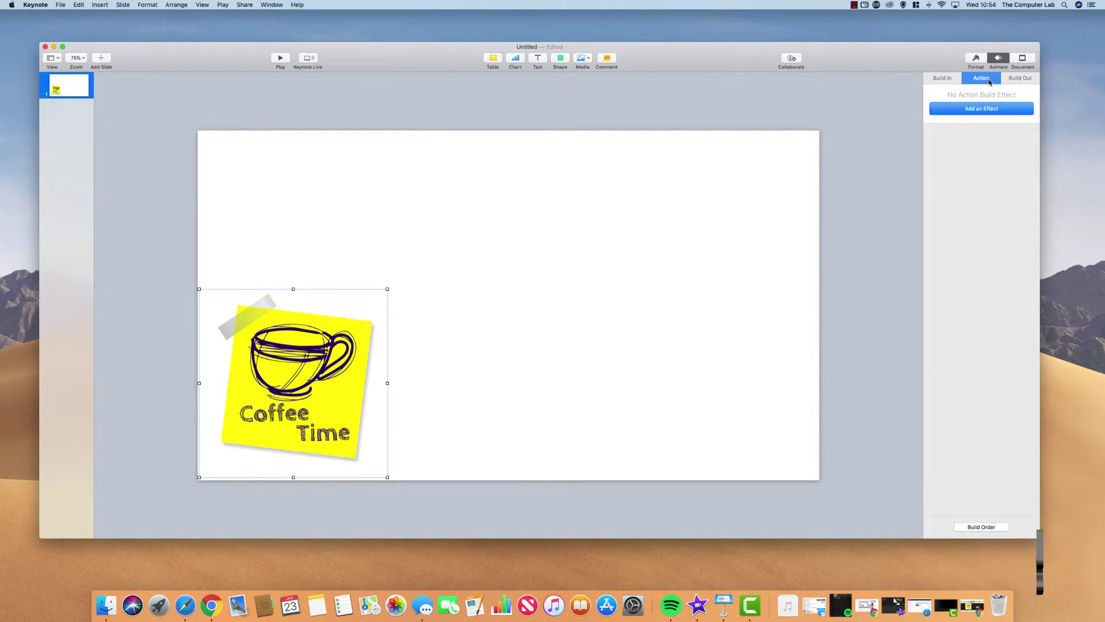
left_click(985, 108)
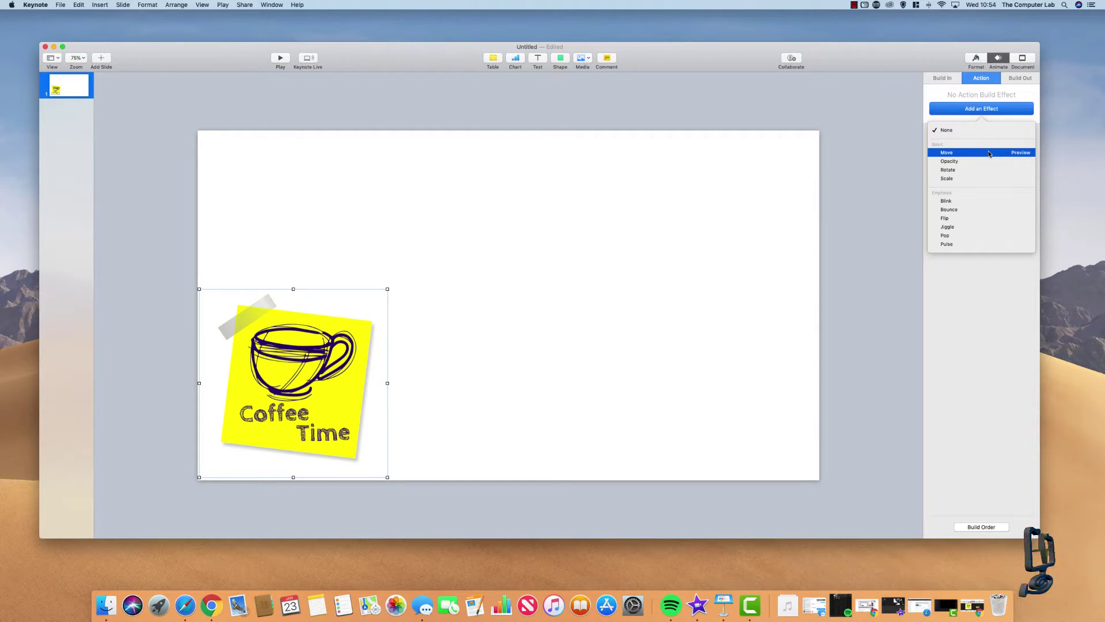
left_click(1019, 153)
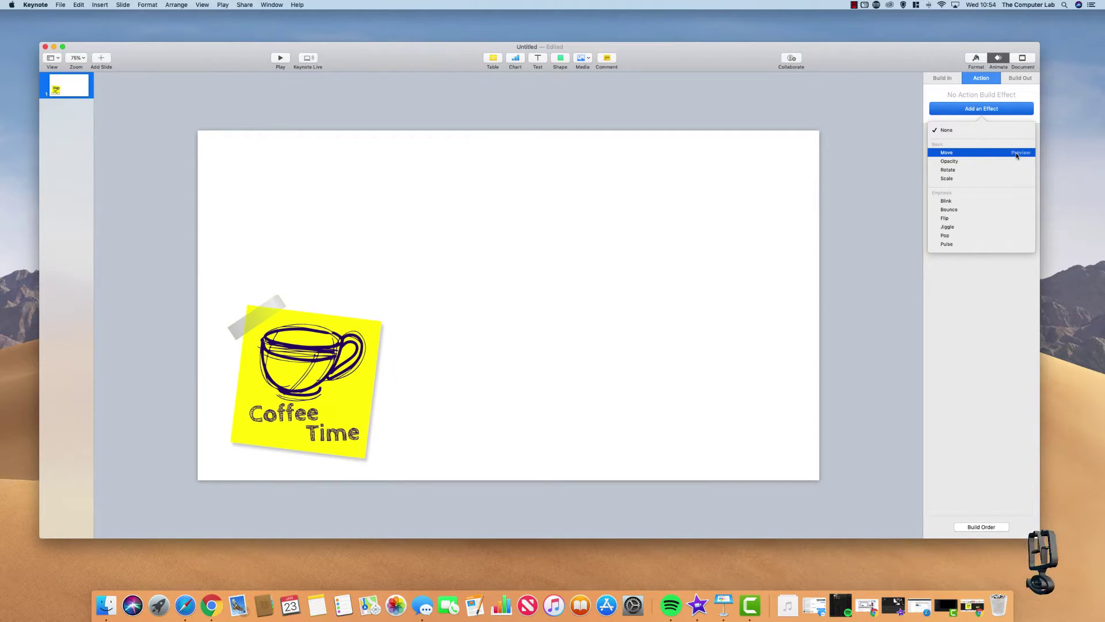
left_click(1022, 162)
left_click(1022, 171)
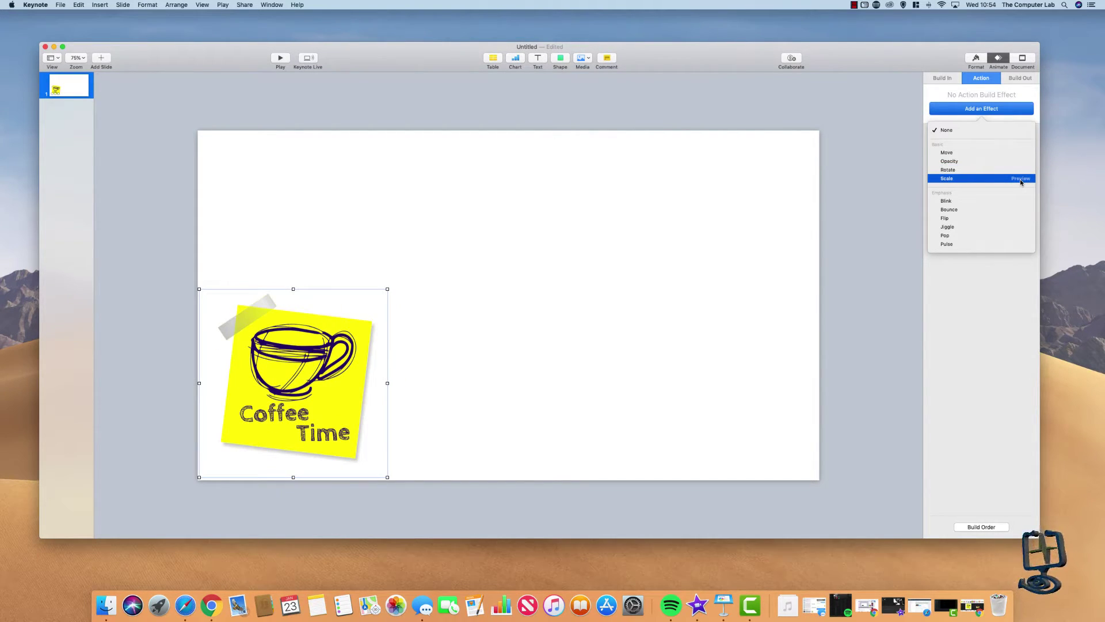
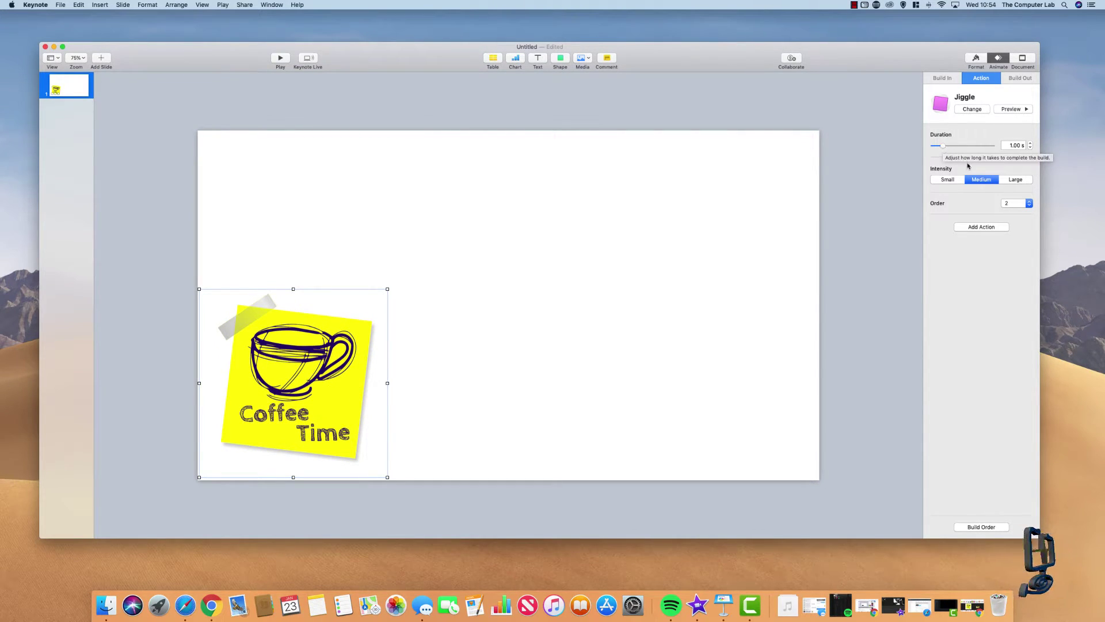
Set the Jiggle action's duration to 4 seconds and preview the animation
left_click_drag(945, 147, 958, 149)
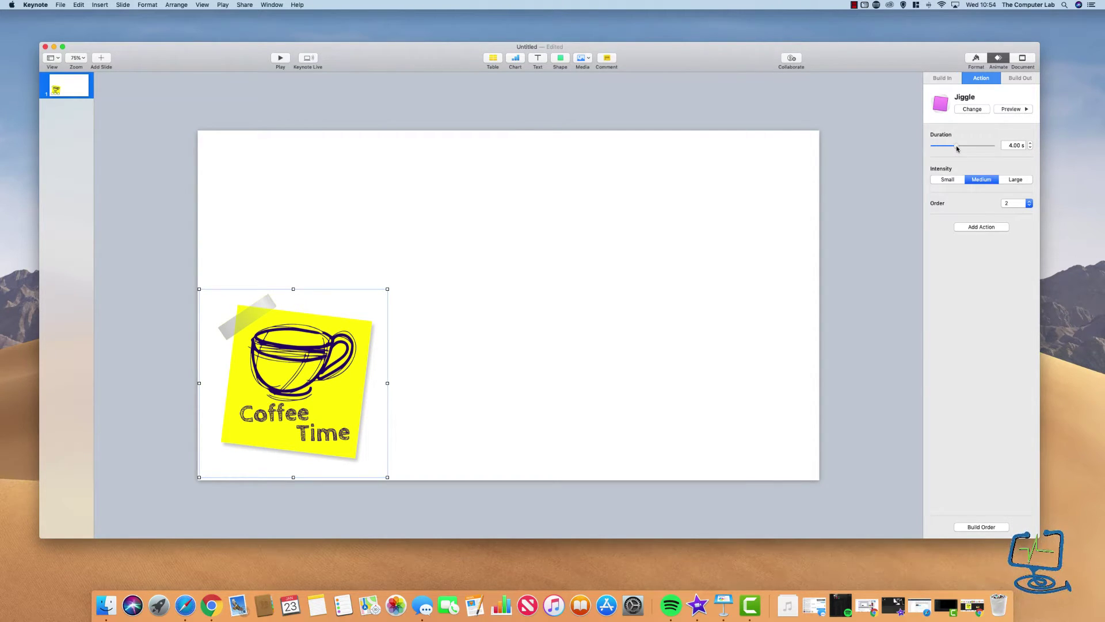
left_click(1026, 110)
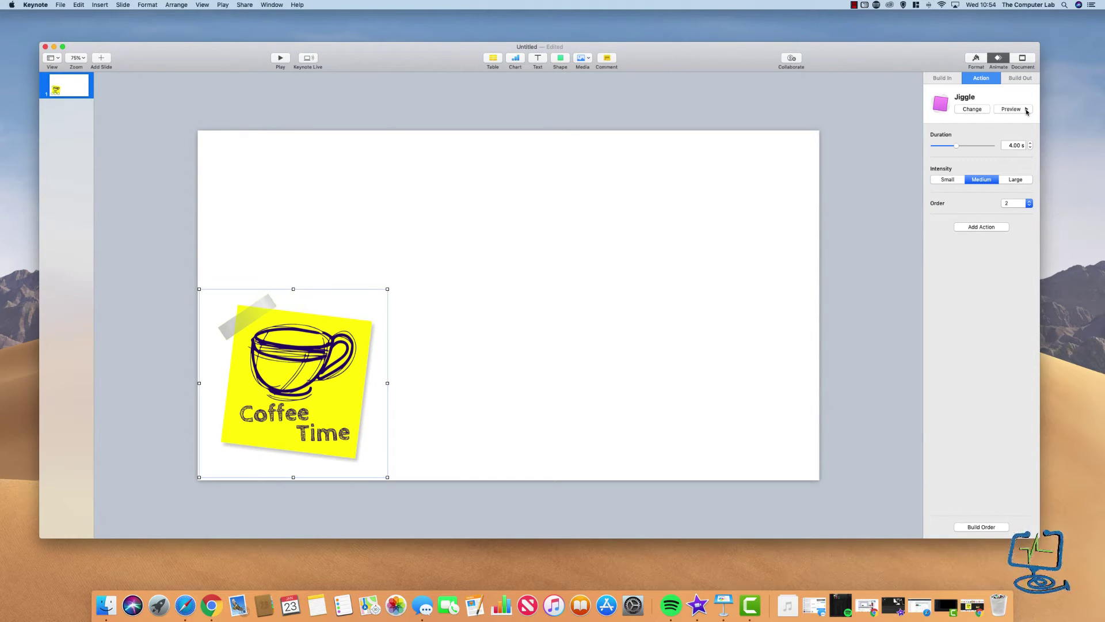
Preview the Confetti, Blur and Crumble build-out effects on the Coffee Time image, and apply Crumble
left_click(1022, 79)
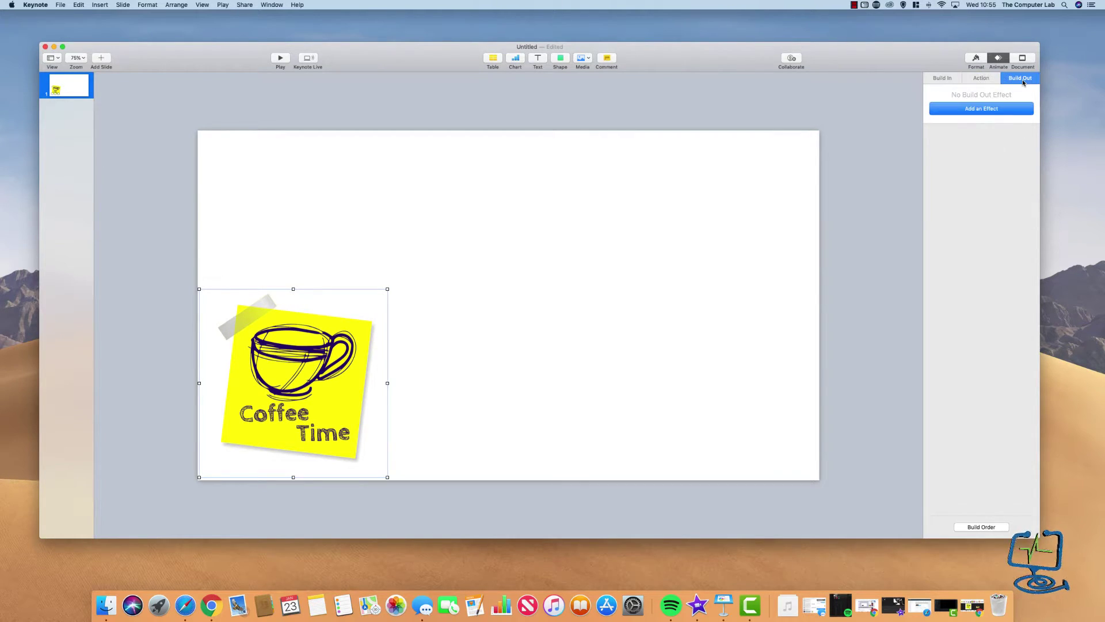
left_click(981, 109)
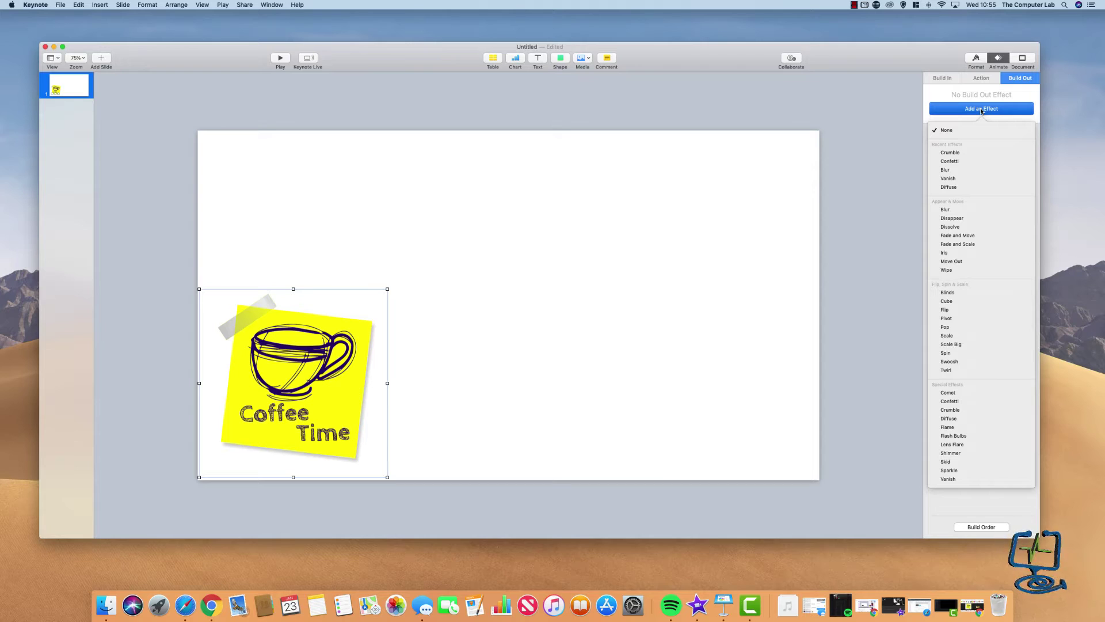
left_click(1016, 162)
left_click(1020, 171)
left_click(1017, 154)
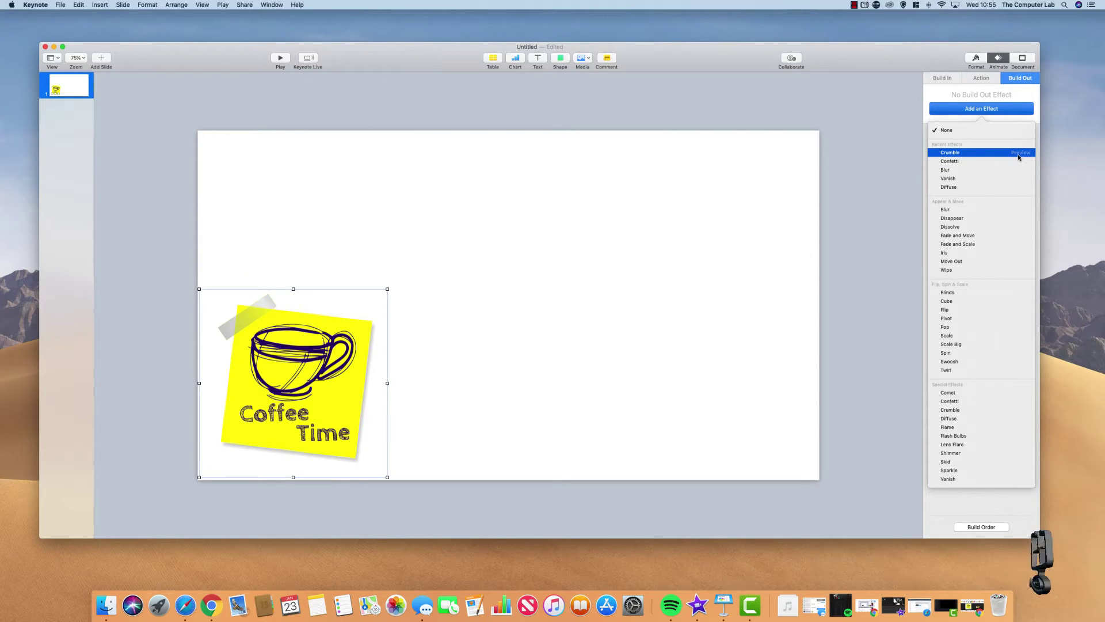
left_click(948, 153)
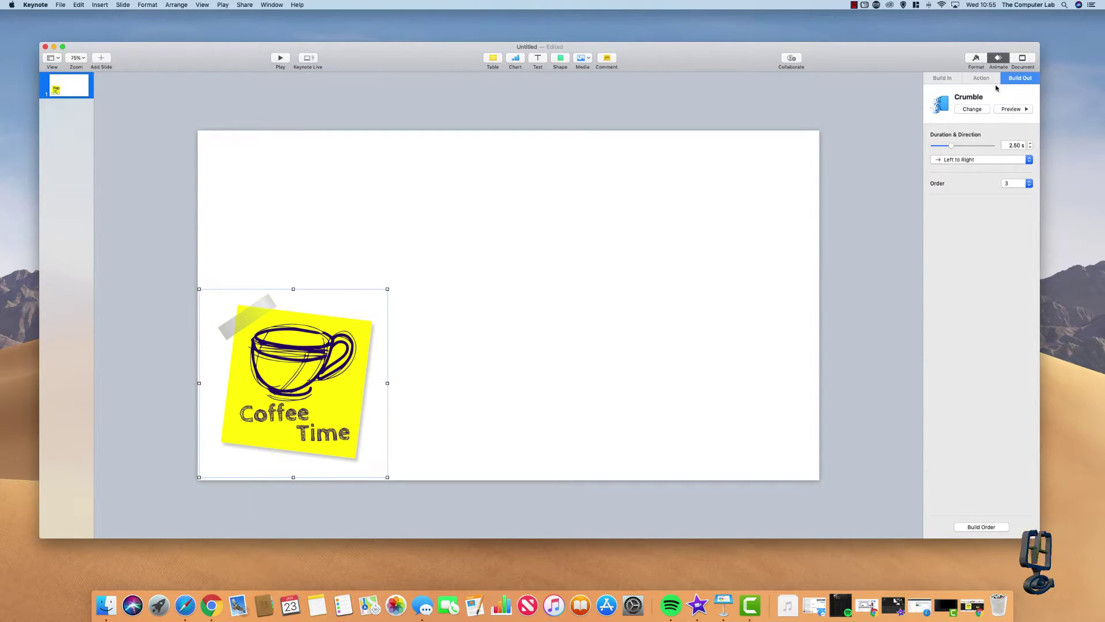
Review the build-in, action and build-out effect settings assigned to the Coffee Time image
left_click(944, 80)
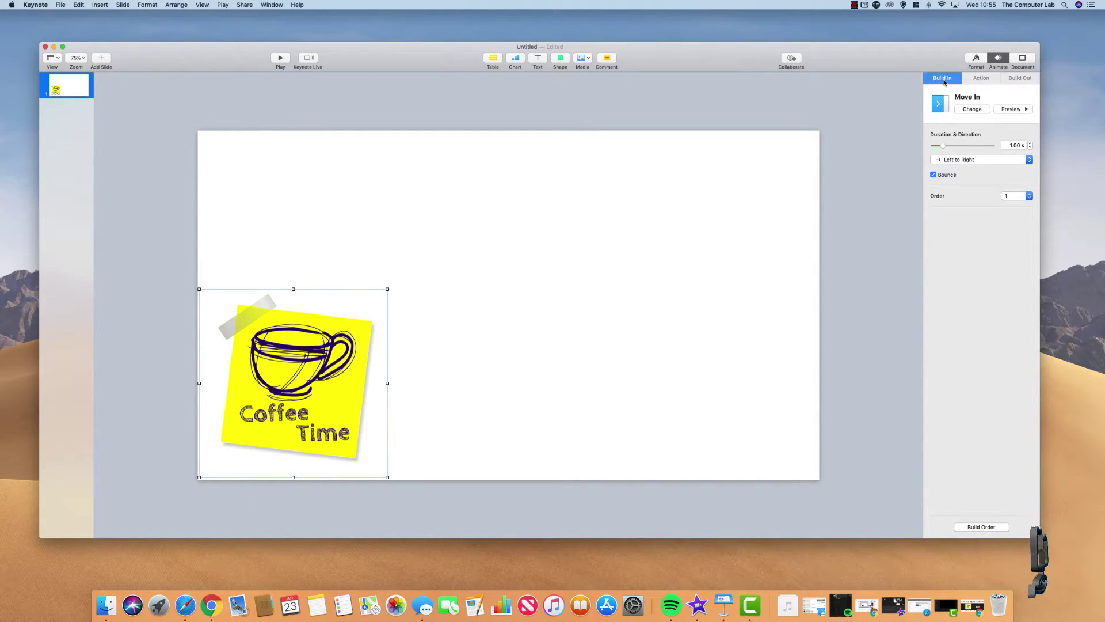
left_click(980, 80)
left_click(944, 81)
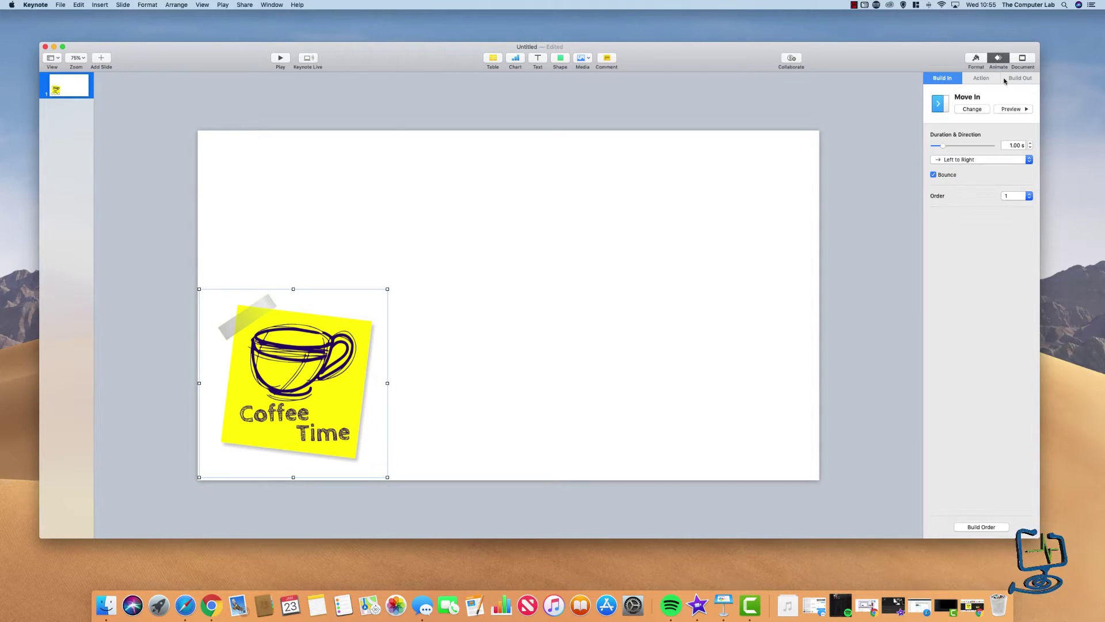
left_click(1011, 80)
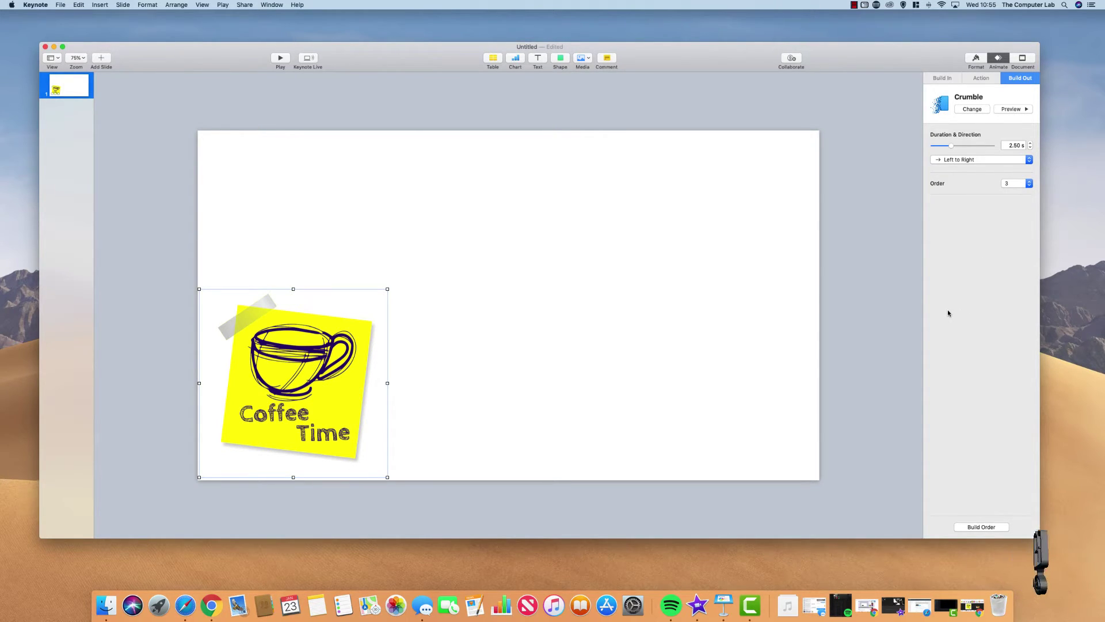
Open the slide's build order list
left_click(981, 526)
left_click_drag(875, 147, 872, 145)
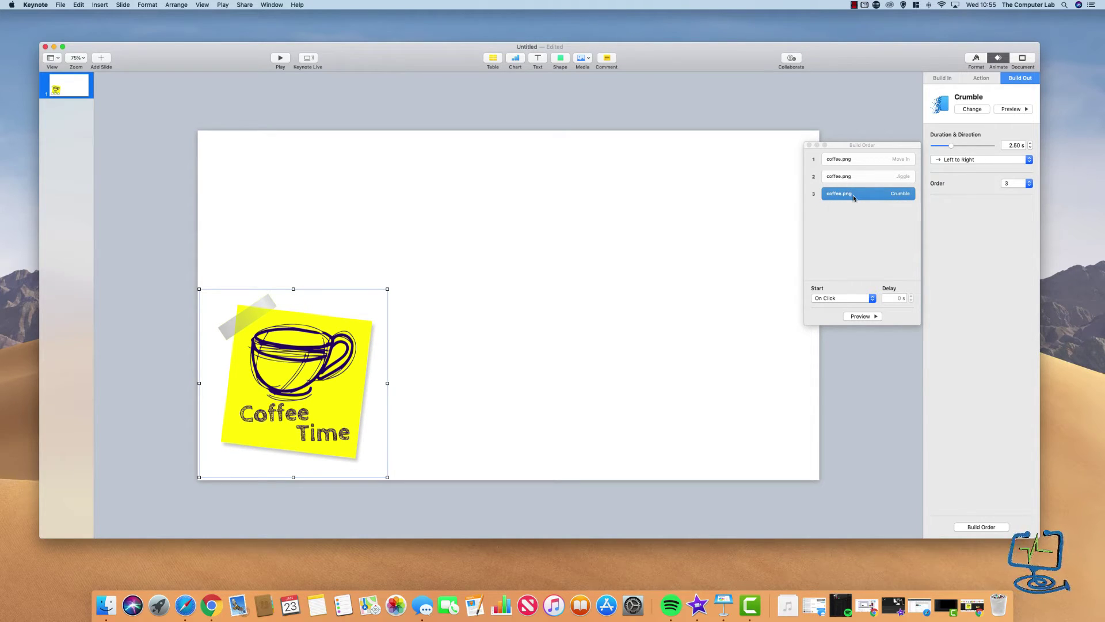
Try moving the Crumble build ahead of Jiggle in the build order, and return it to third place
left_click_drag(854, 197, 858, 170)
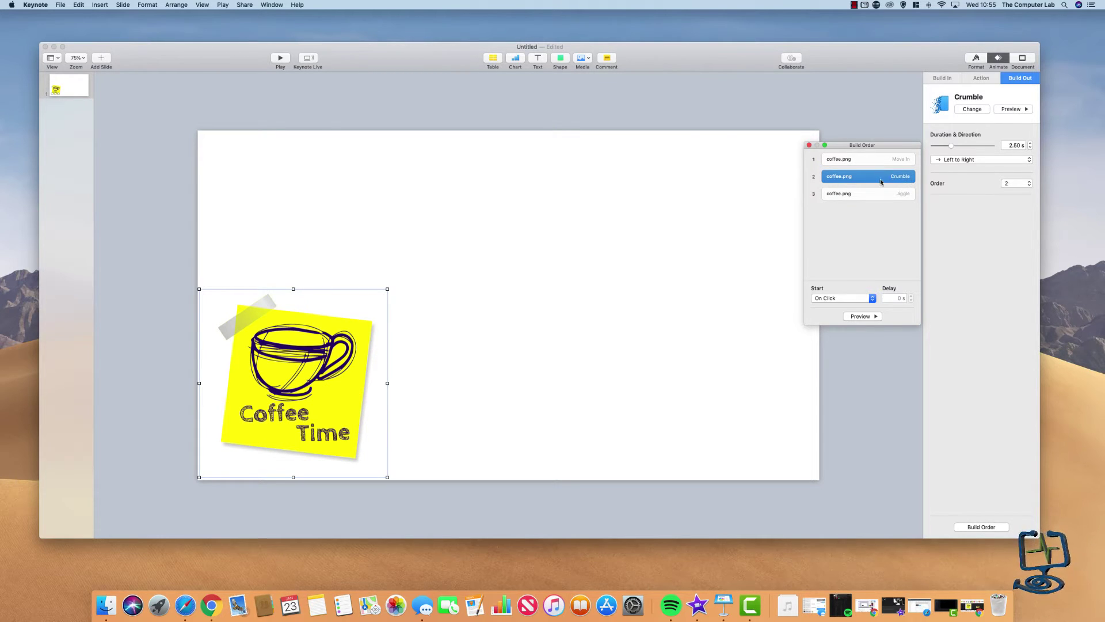
left_click_drag(829, 178, 825, 213)
left_click(855, 213)
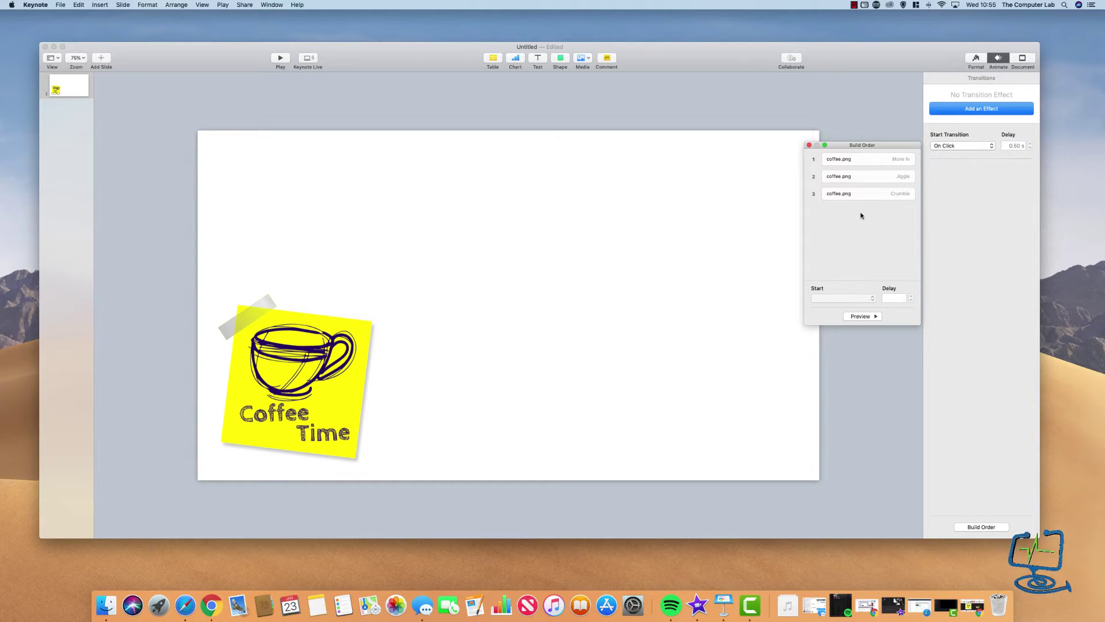
Set the Jiggle build of coffee.png to start automatically after build 1
left_click(859, 161)
left_click(858, 175)
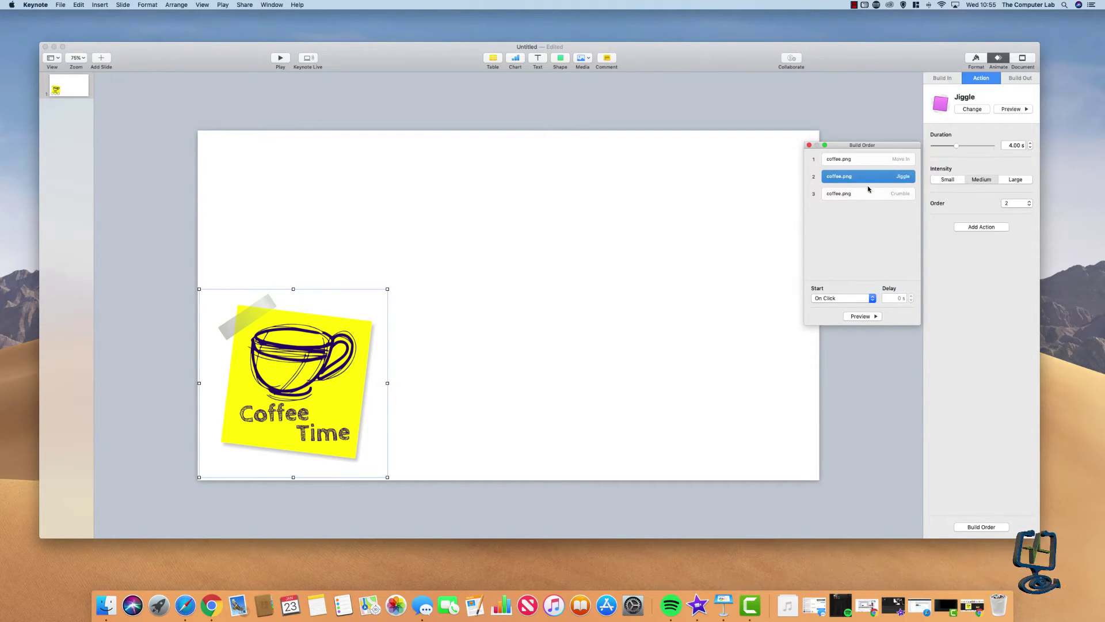
left_click(828, 299)
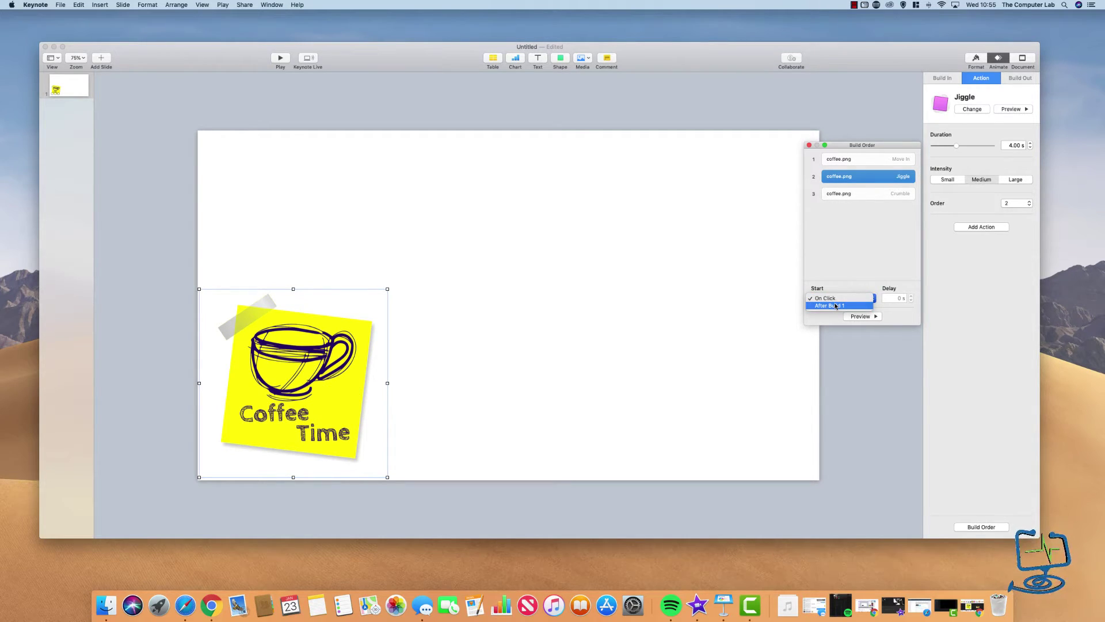
left_click(836, 306)
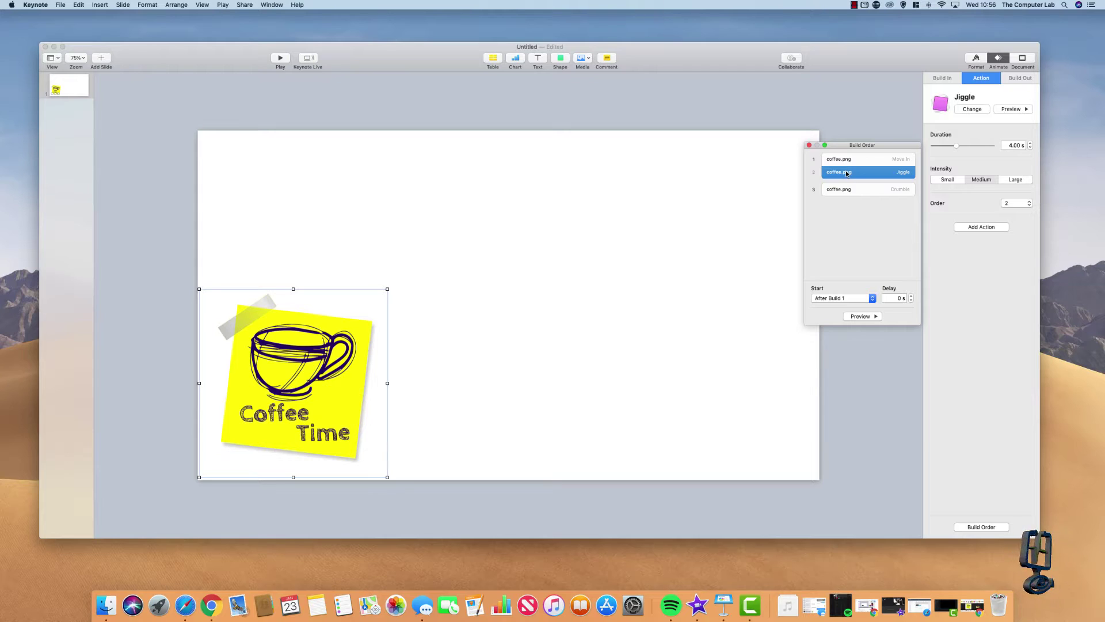
Set the Crumble build to start after build 2, preview the whole sequence, and close the build order list
left_click(855, 190)
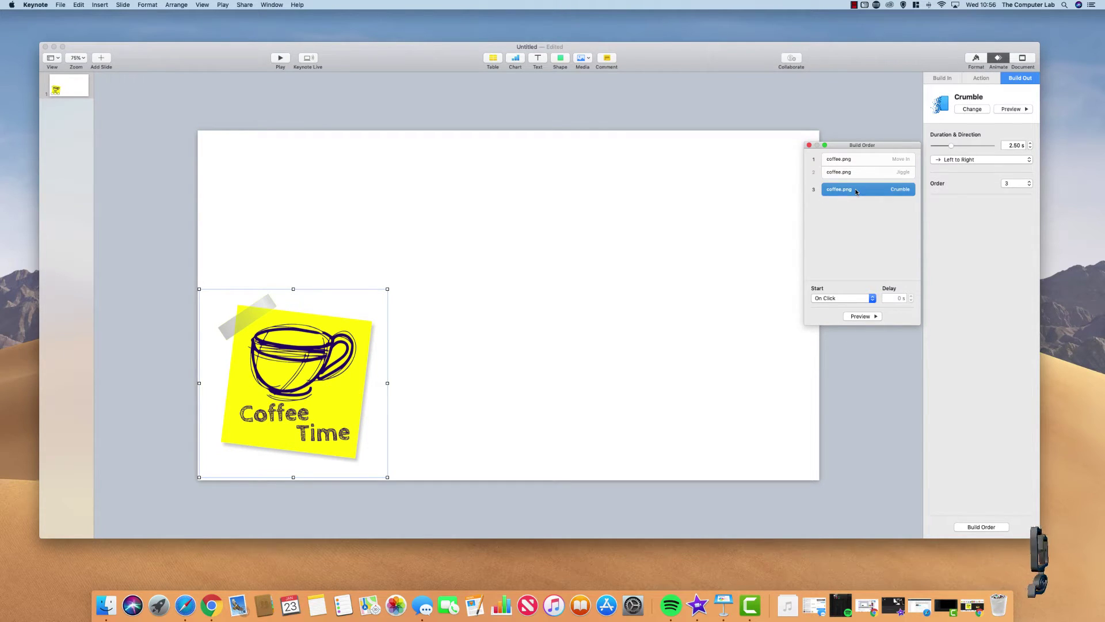
left_click(840, 298)
left_click(852, 180)
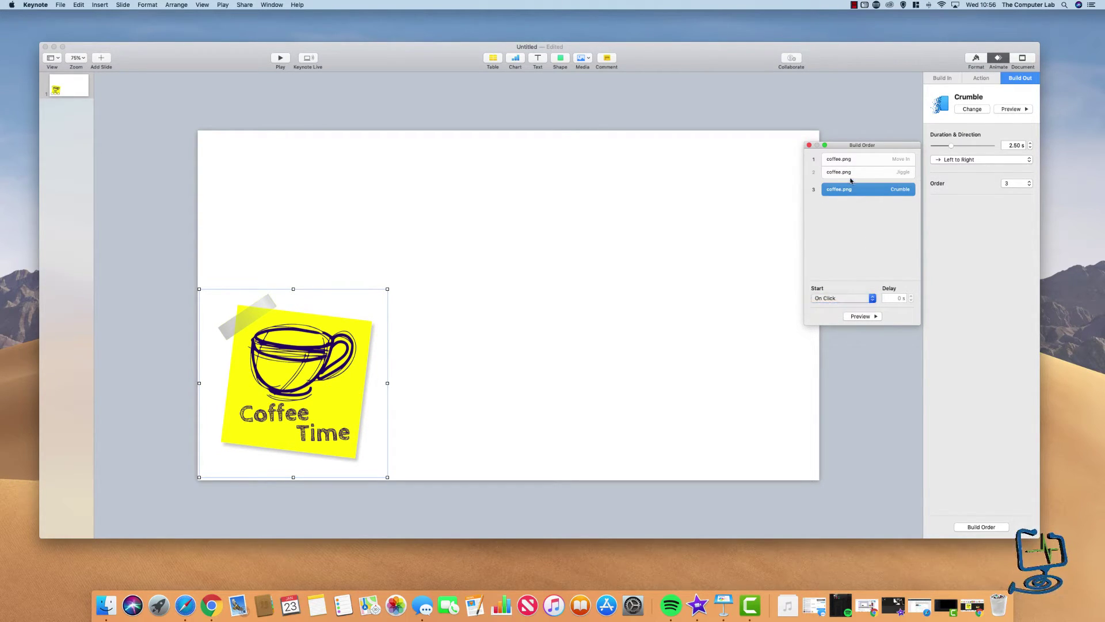
left_click(862, 317)
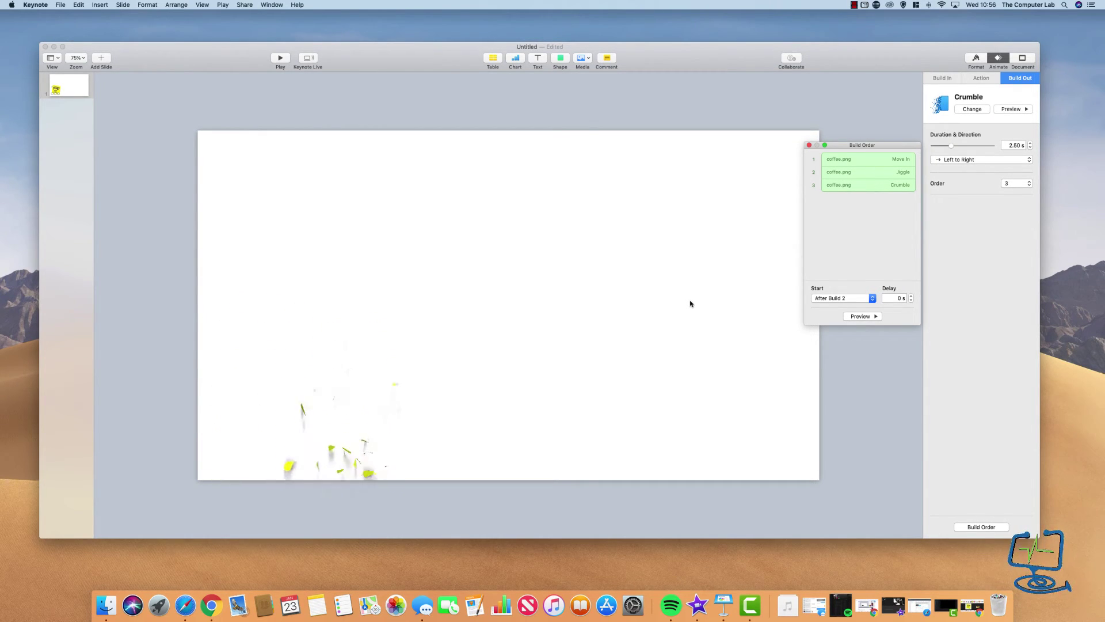
left_click(809, 145)
Fill the slide background with a solid green colour for use as a green screen
left_click(821, 115)
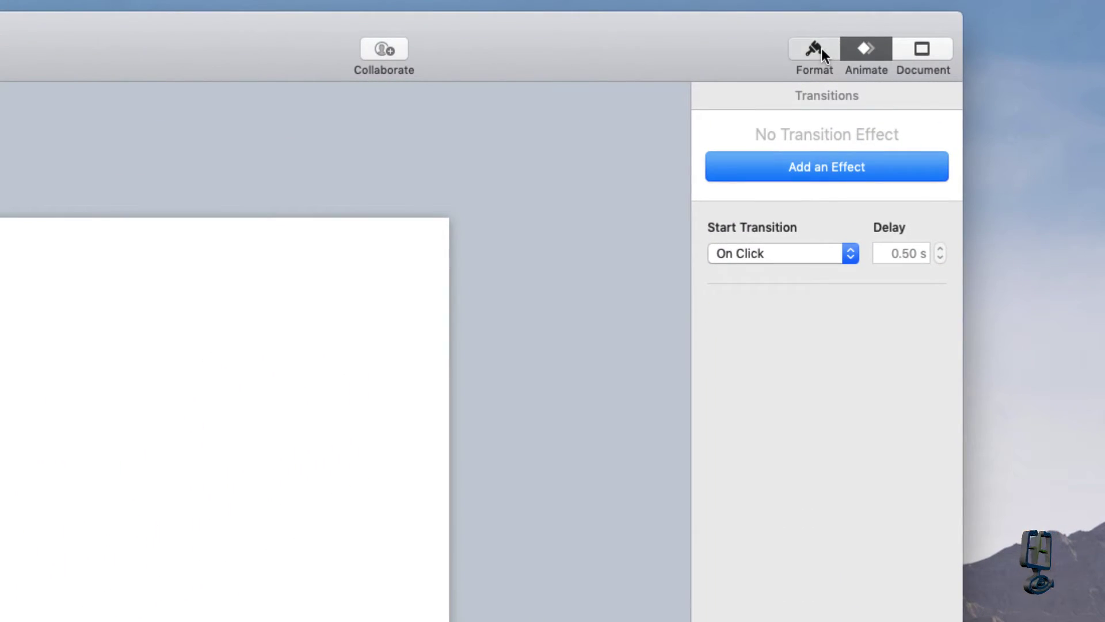
left_click(822, 54)
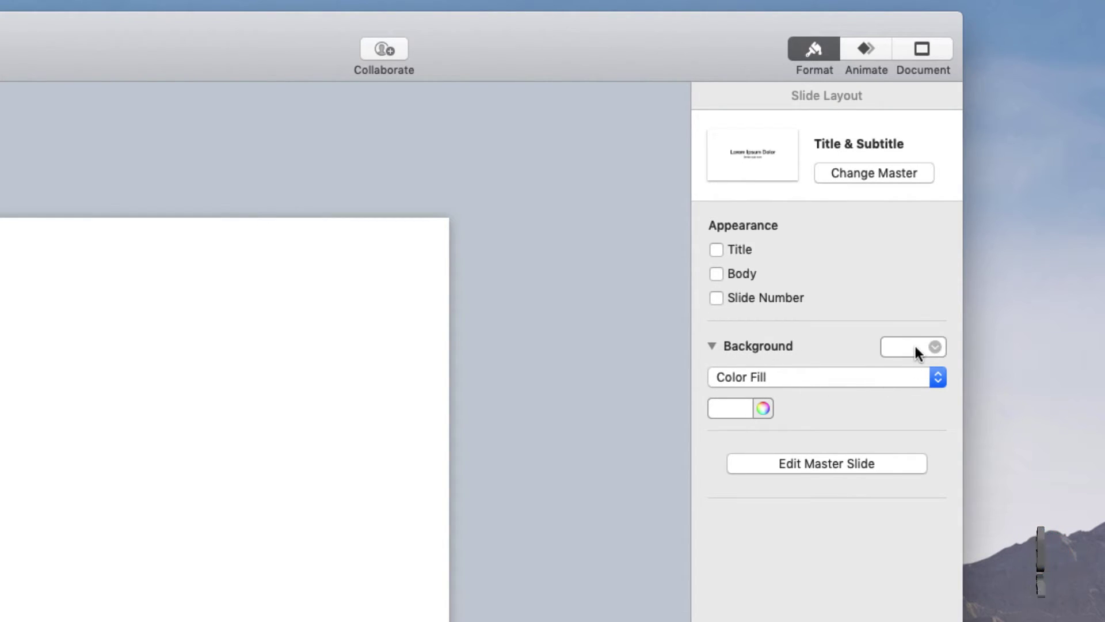
left_click(933, 347)
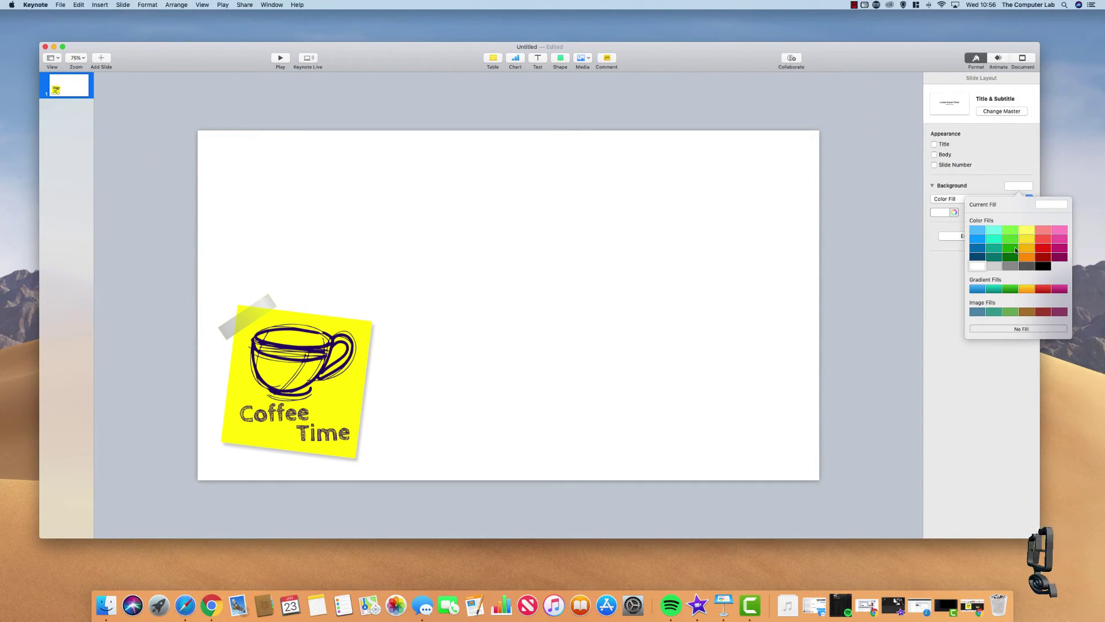
left_click(1011, 248)
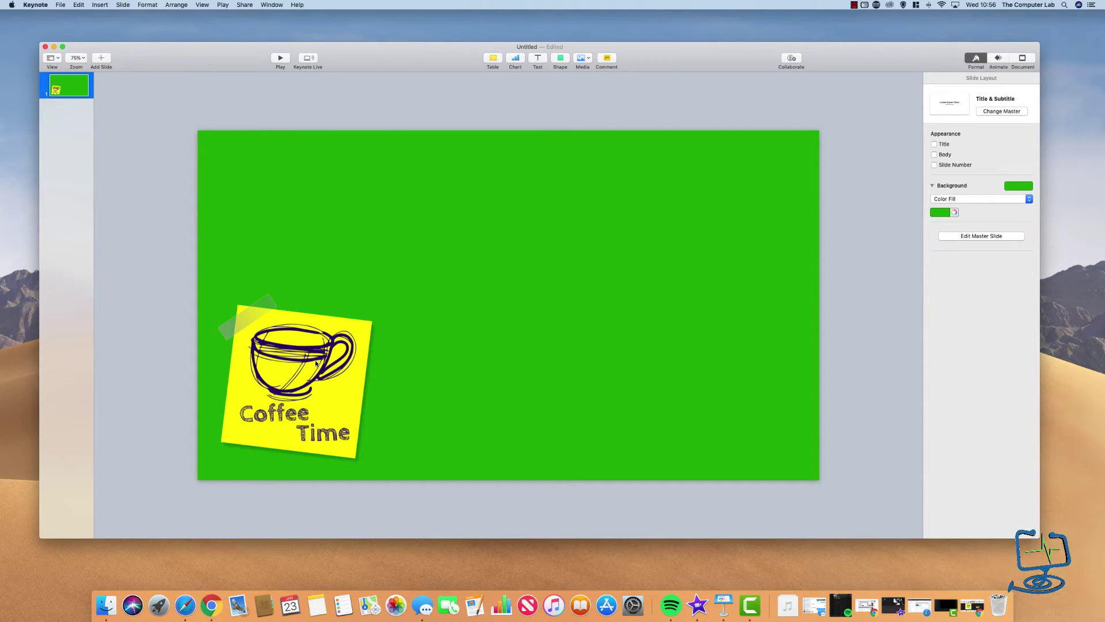
Set up a movie export of the presentation at 1080p resolution and proceed to the save options
left_click(61, 5)
mouse_move(104, 93)
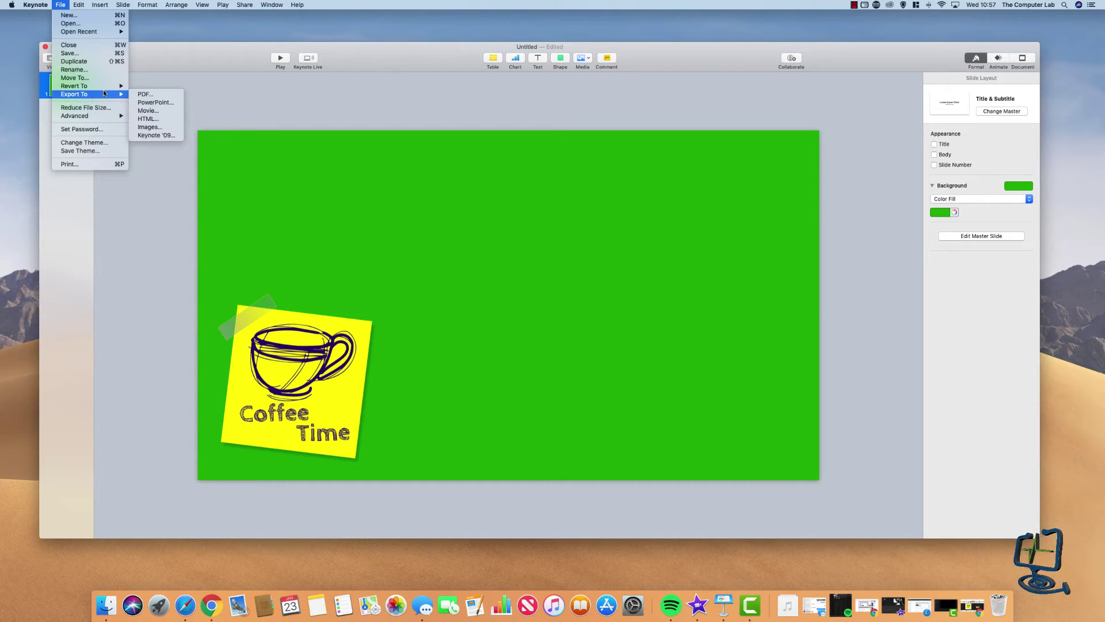
left_click(147, 111)
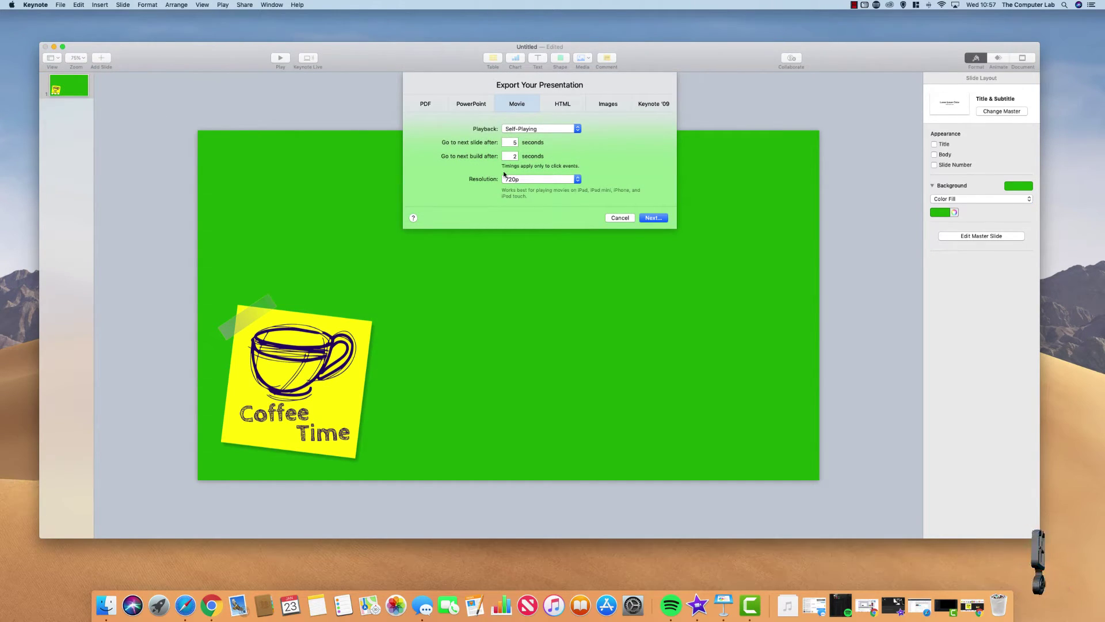
left_click(526, 180)
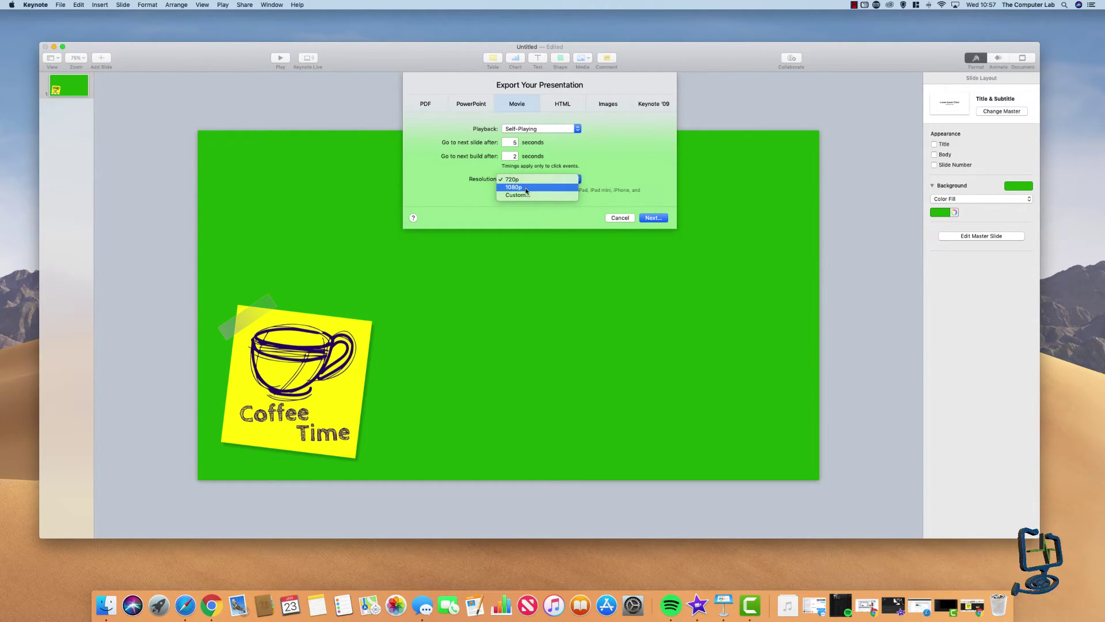
left_click(526, 188)
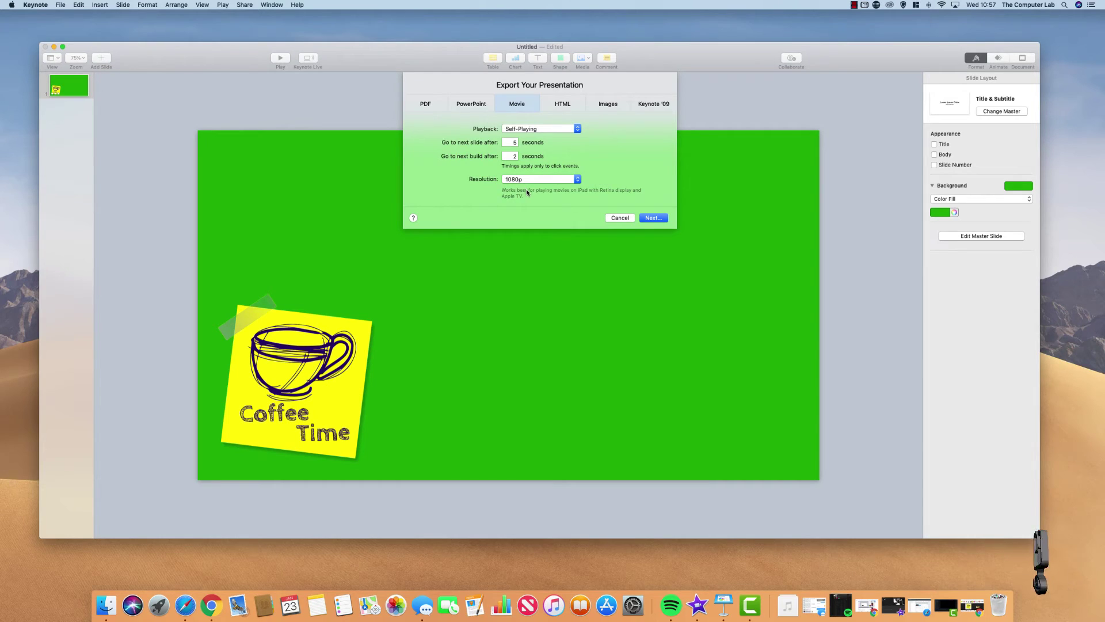
left_click(653, 219)
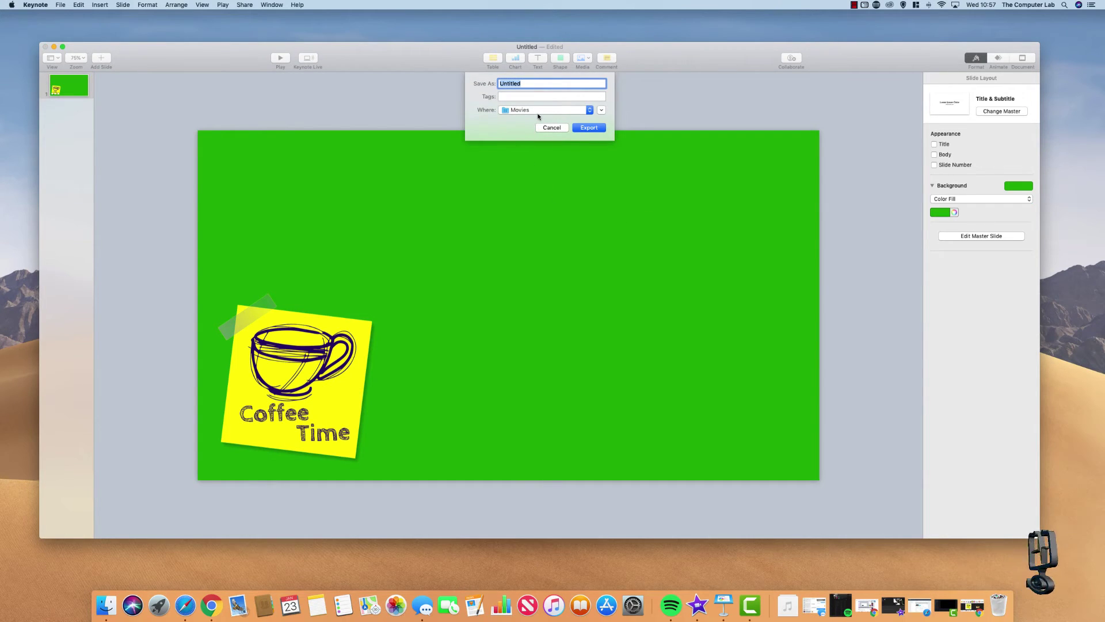
Export the movie to the Movies folder under the name Coffee Logo
type("Coffe")
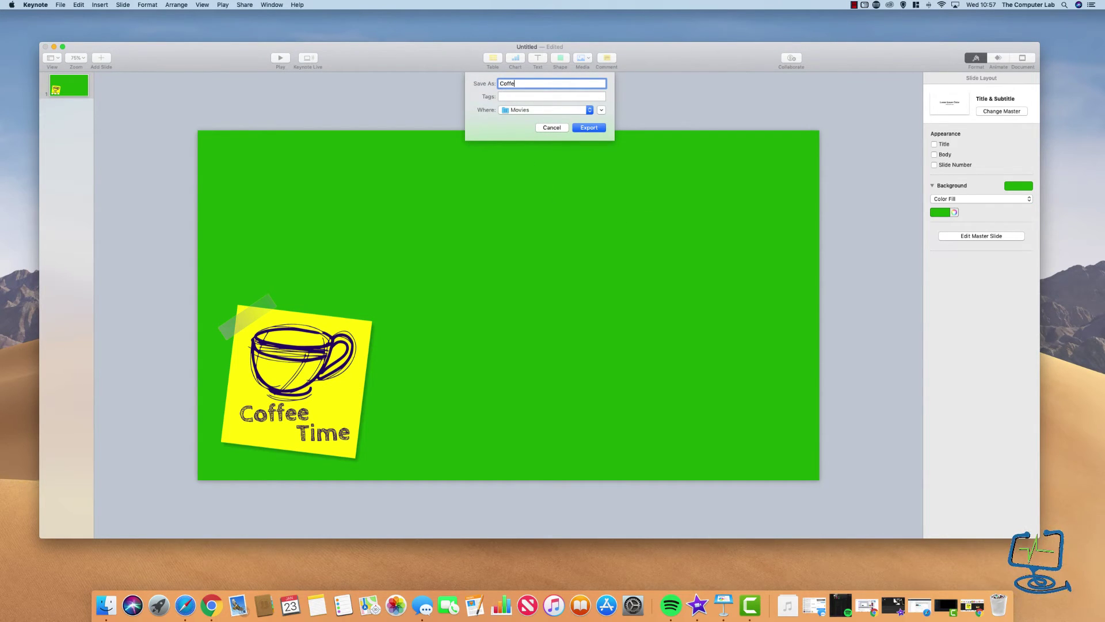
type("e ")
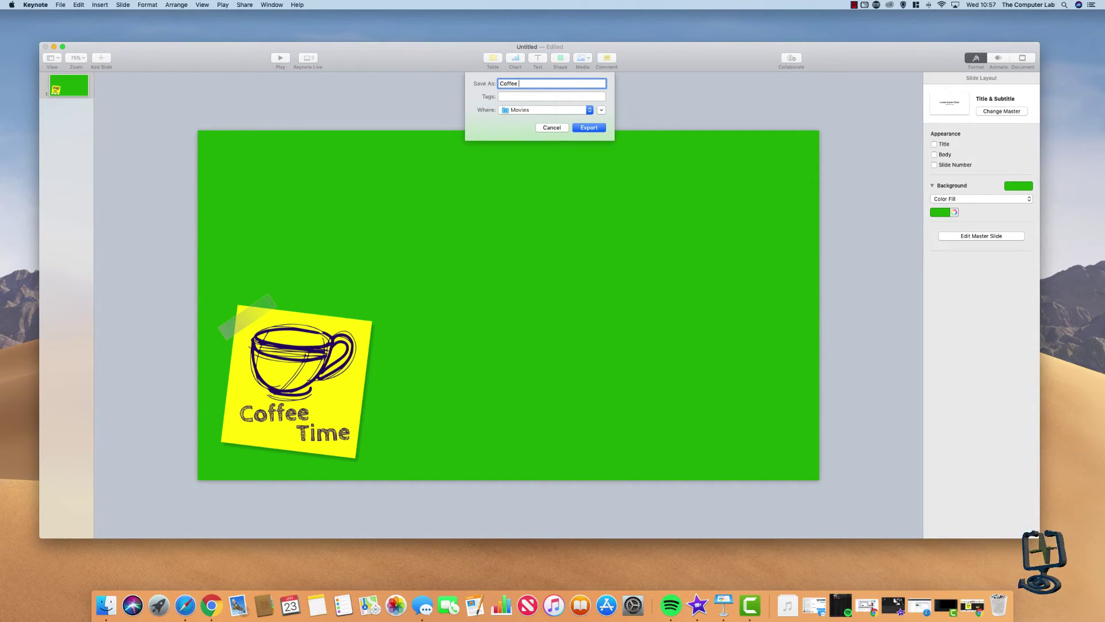
type("Ingo")
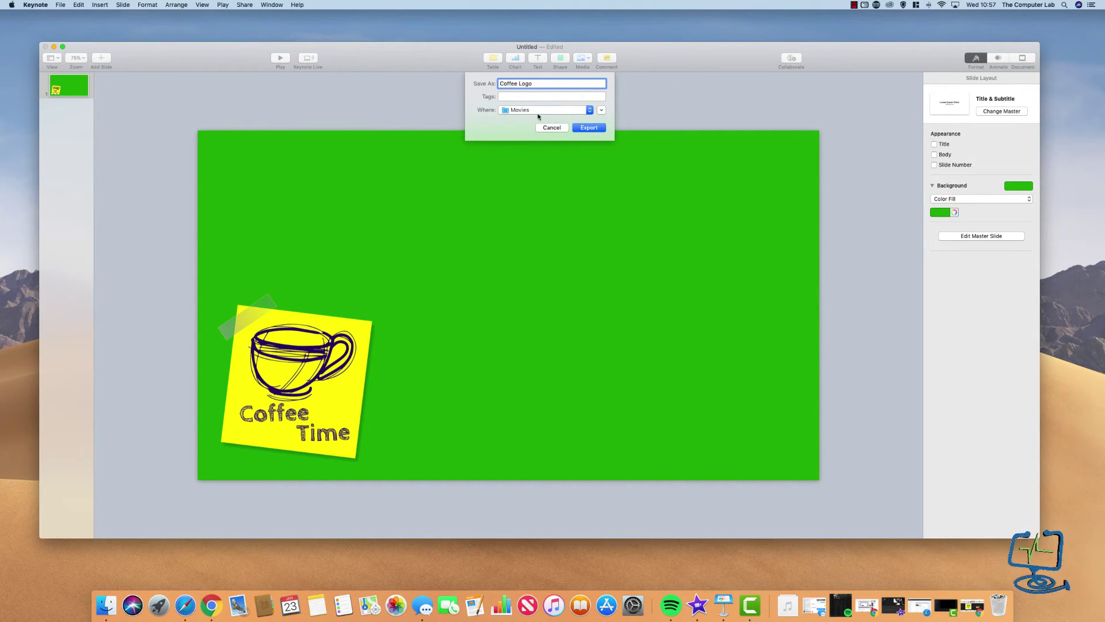
left_click(589, 128)
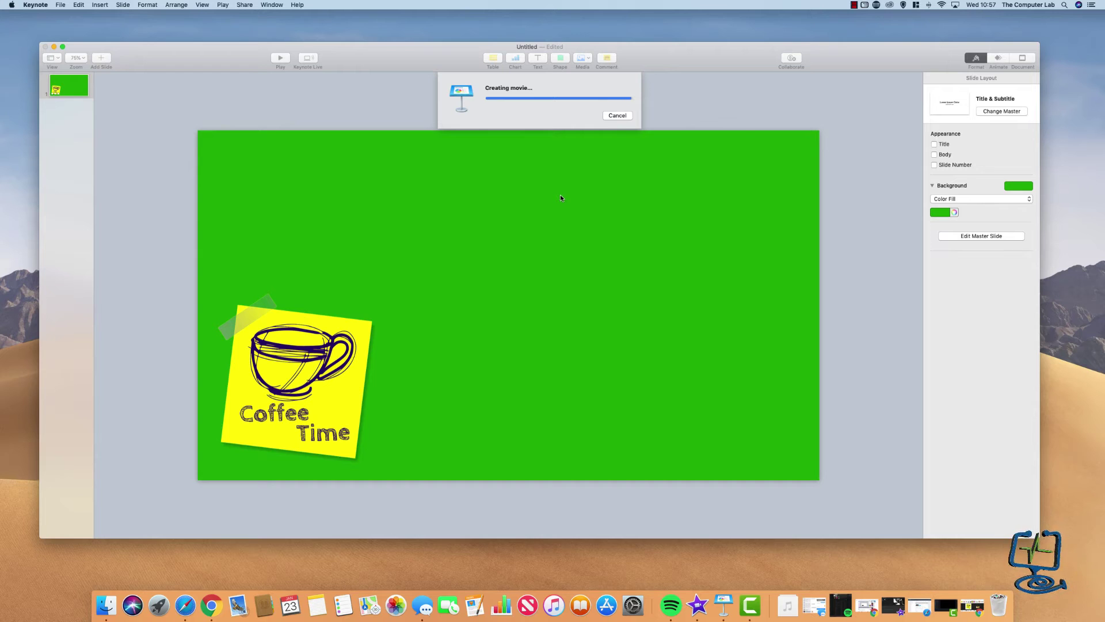
Minimise the Keynote presentation, switch to iMovie, and minimise the Finder window covering it
left_click(54, 47)
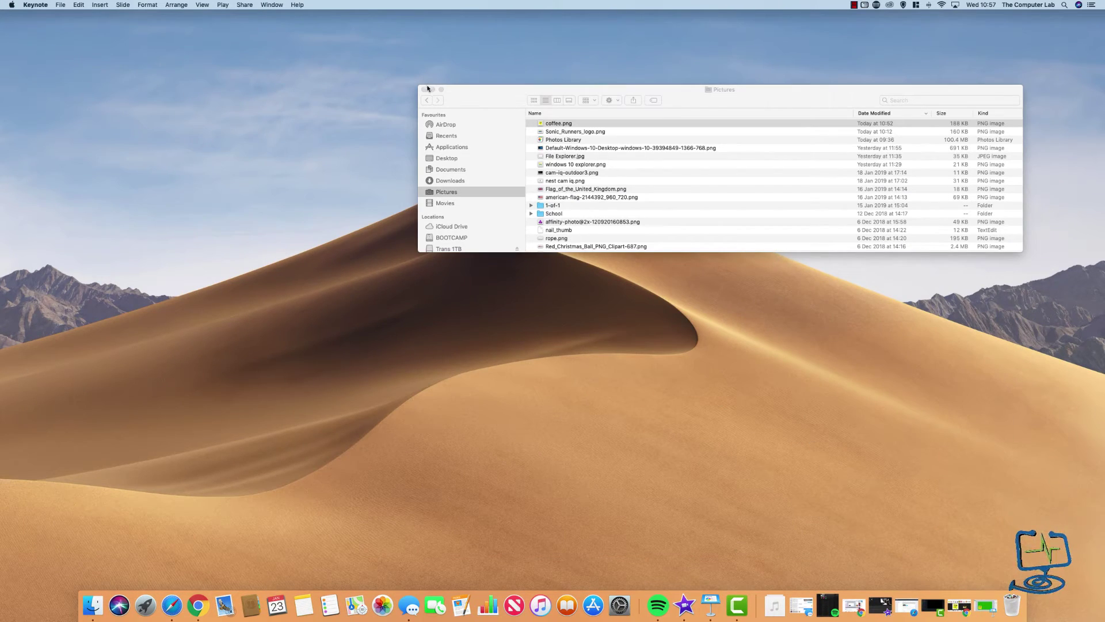
left_click_drag(476, 98, 518, 114)
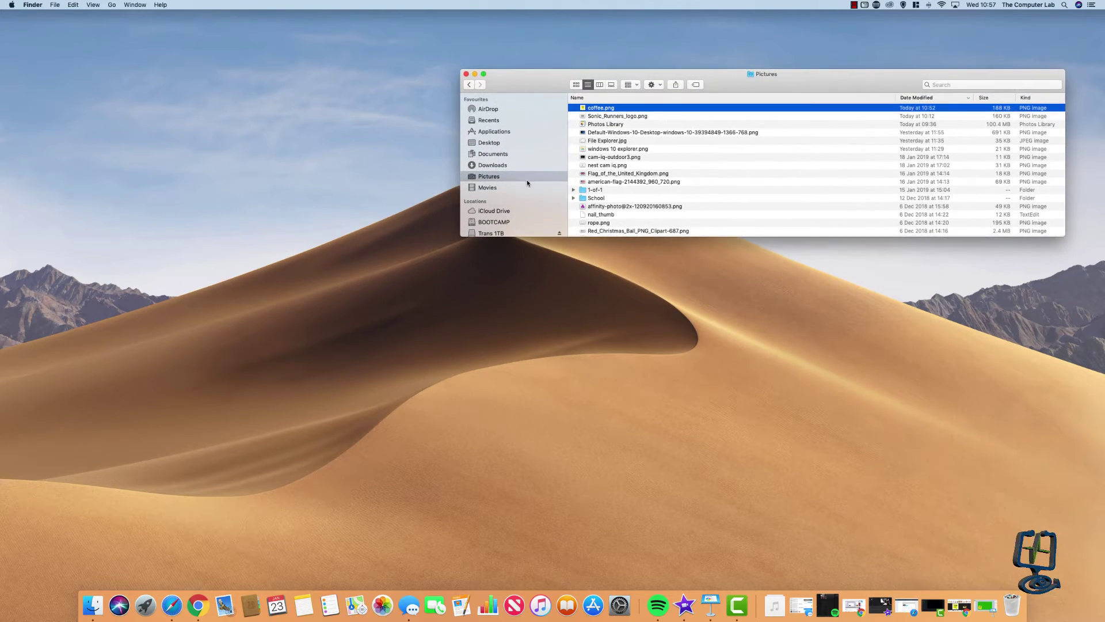
left_click(686, 606)
left_click_drag(902, 88, 932, 404)
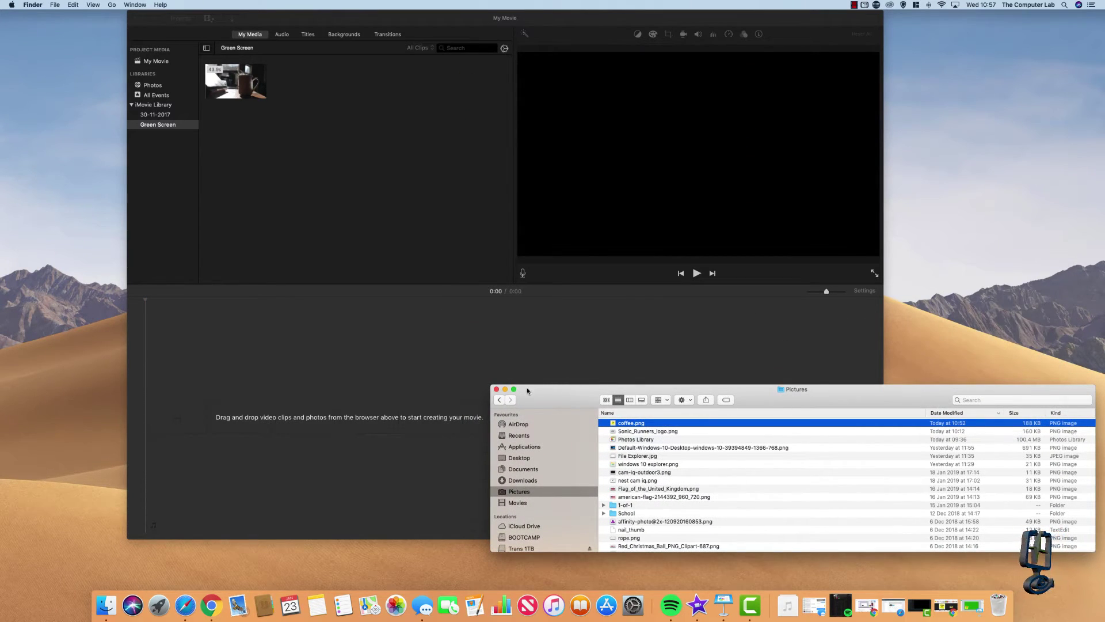
left_click(505, 390)
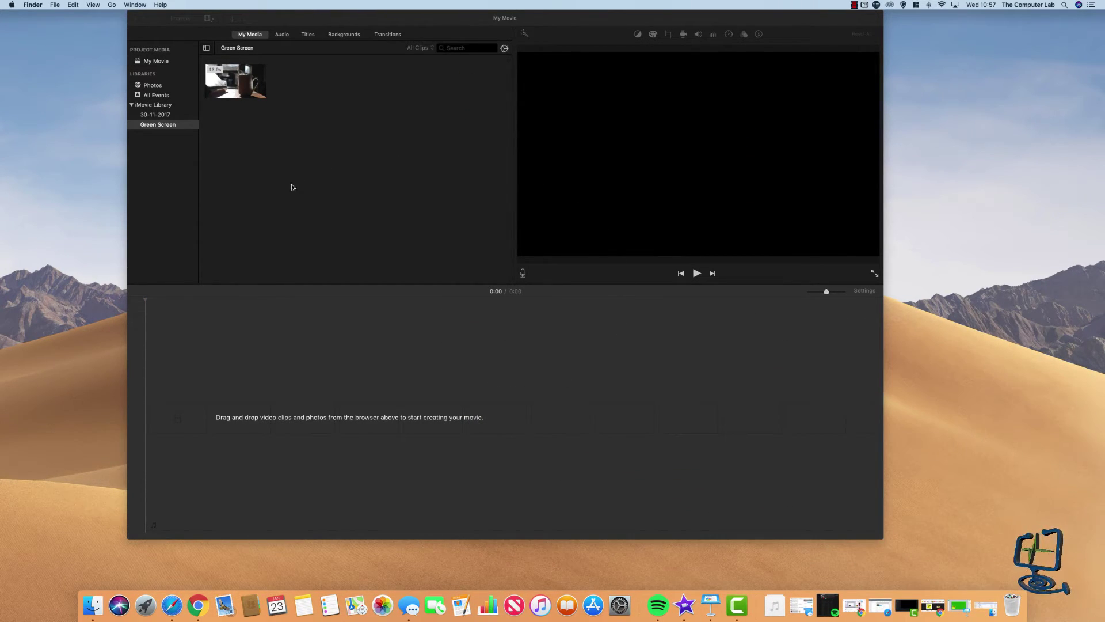
Reposition and widen the iMovie window, and enlarge the browser and viewer area above the timeline
left_click_drag(318, 21, 320, 40)
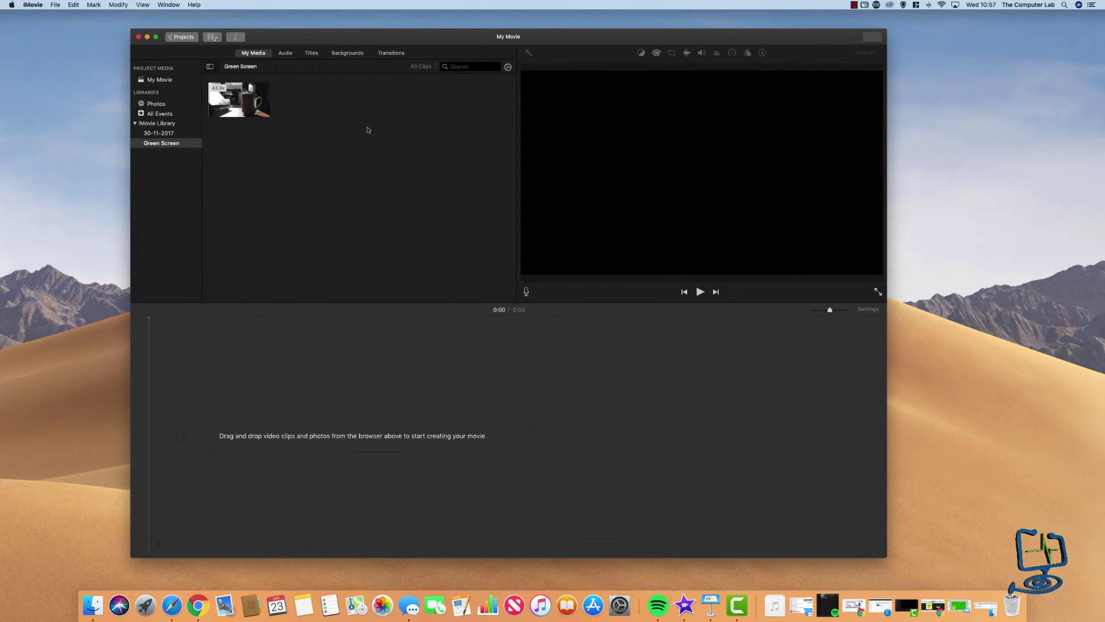
left_click_drag(908, 557, 1068, 560)
left_click_drag(650, 36, 594, 33)
left_click_drag(529, 300, 529, 361)
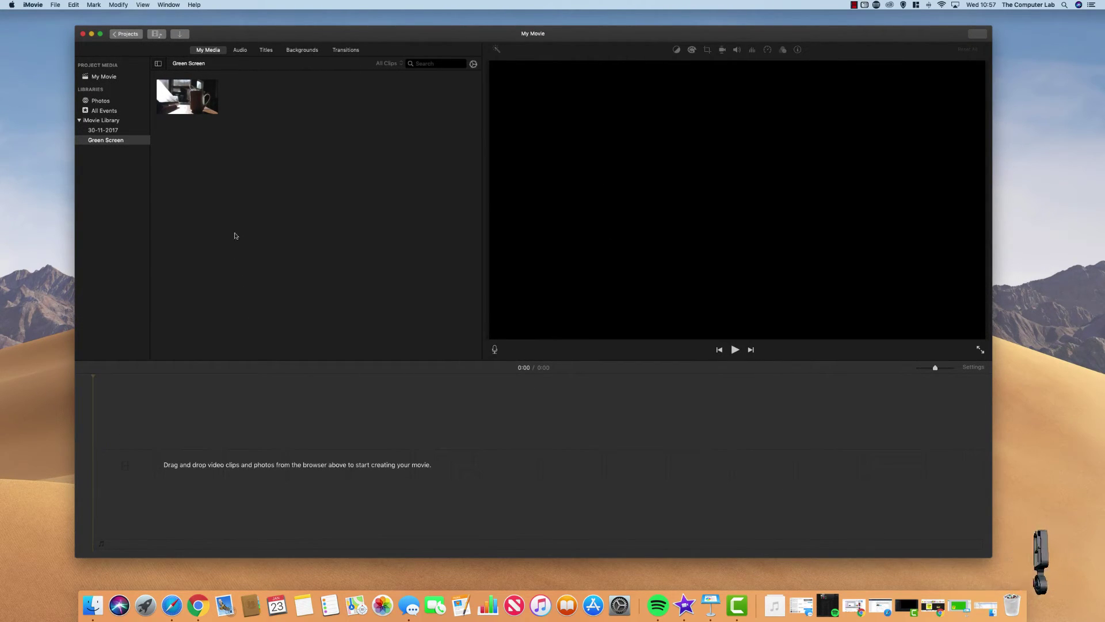
Add the steaming coffee mug clip from the Green Screen event to the start of the timeline
left_click(110, 142)
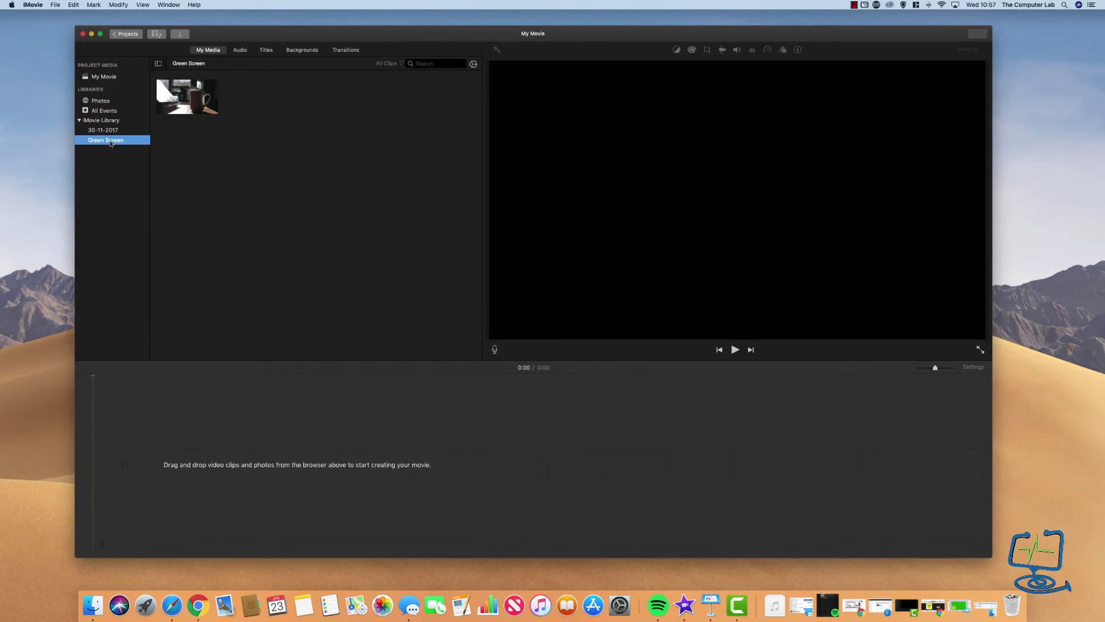
left_click(186, 103)
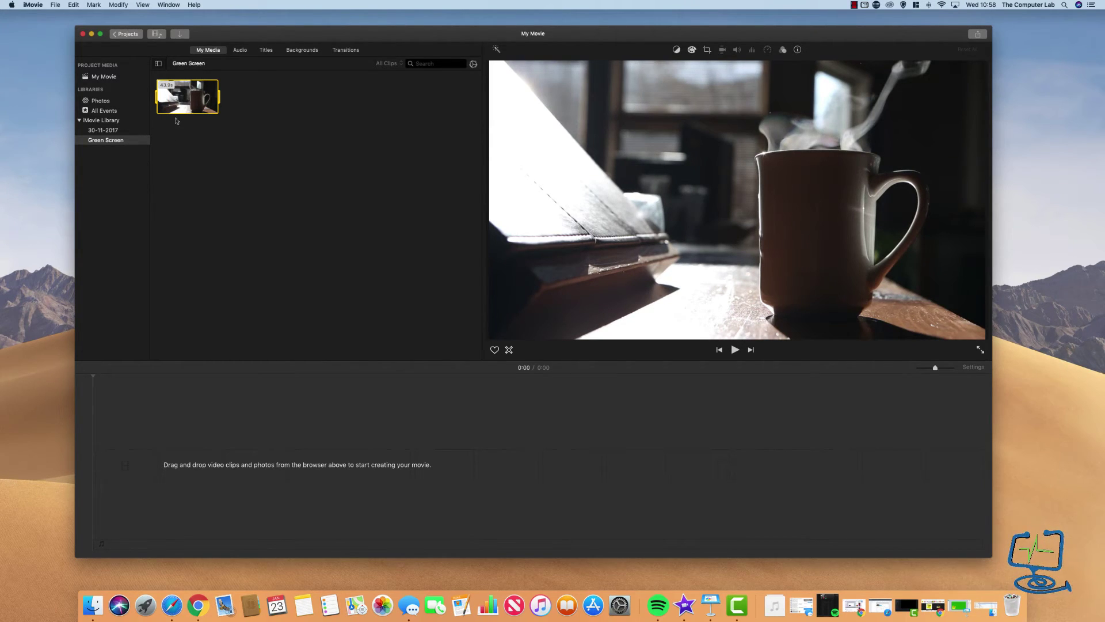
left_click_drag(193, 99, 105, 471)
Play the first seconds of the mug clip in the timeline and return the playhead to the start
key("space")
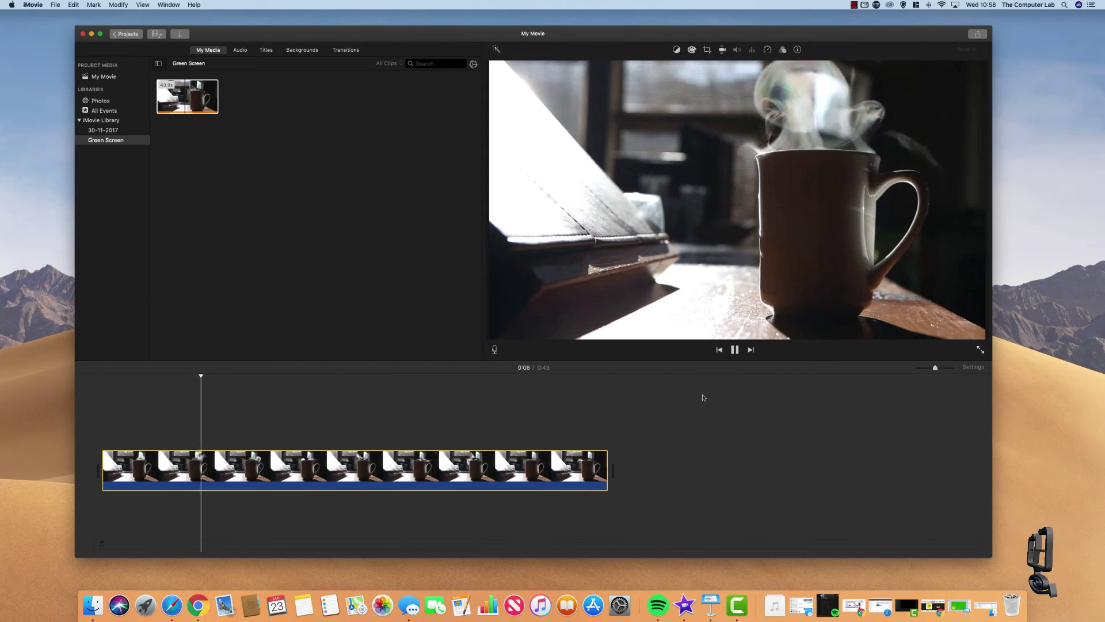
left_click(735, 350)
left_click(107, 396)
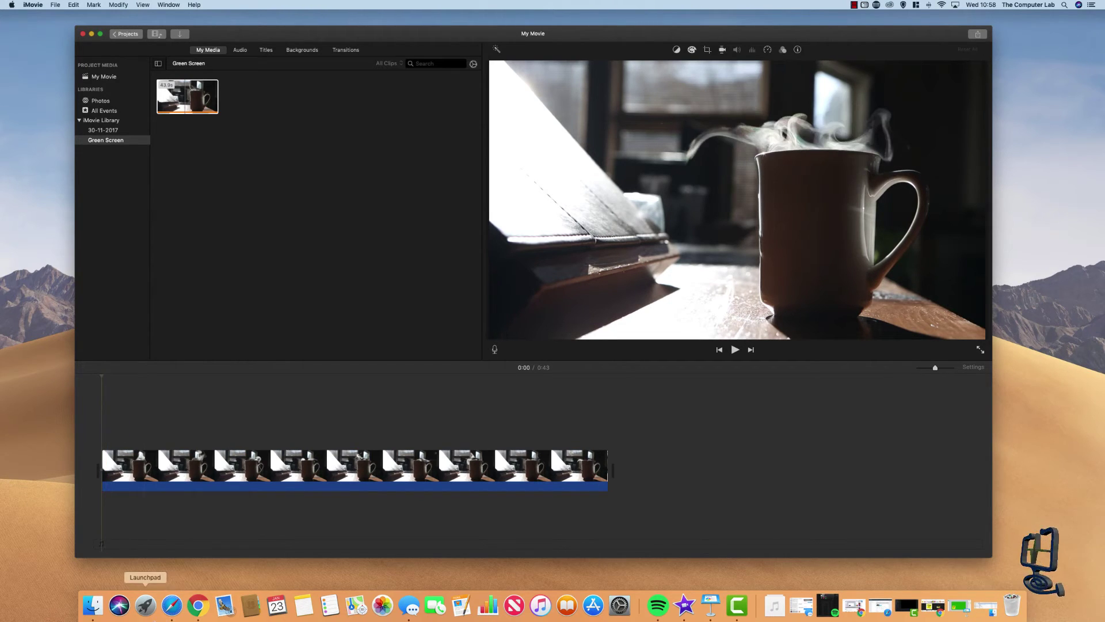
Import the Coffee Logo movie from the Finder's Movies folder into the Green Screen event, and minimise the Finder window
left_click(990, 609)
left_click_drag(803, 385, 803, 180)
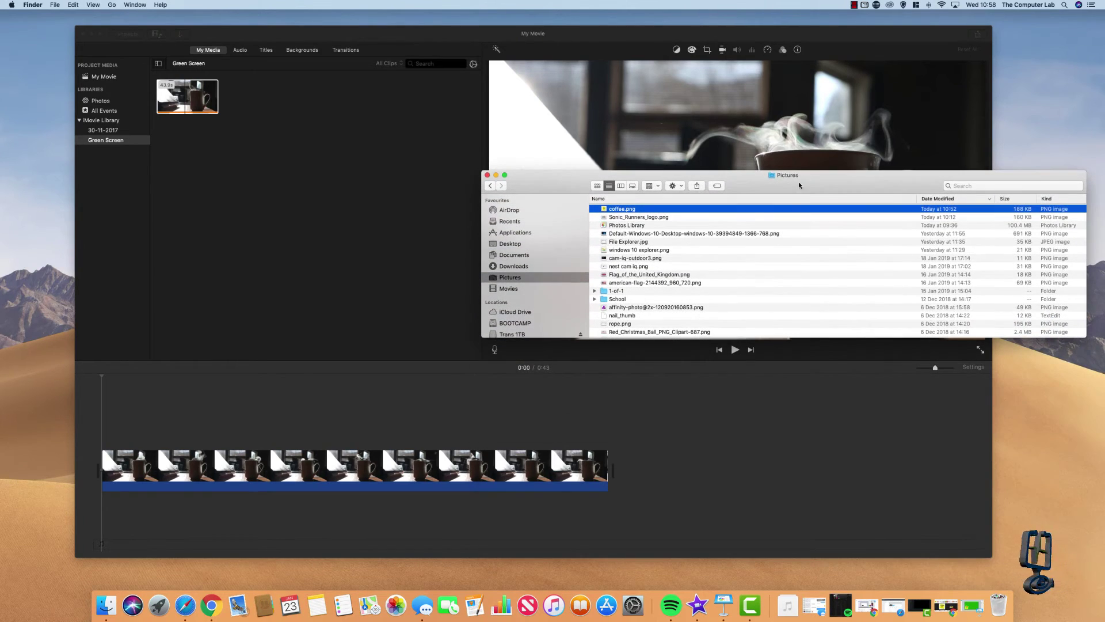
left_click(502, 289)
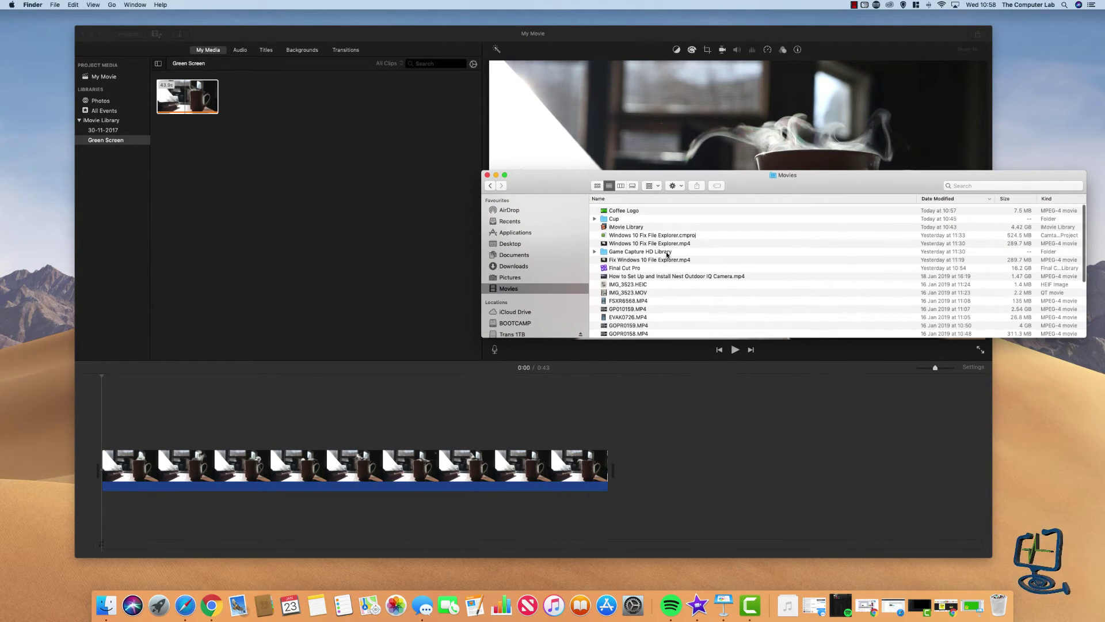
left_click(619, 209)
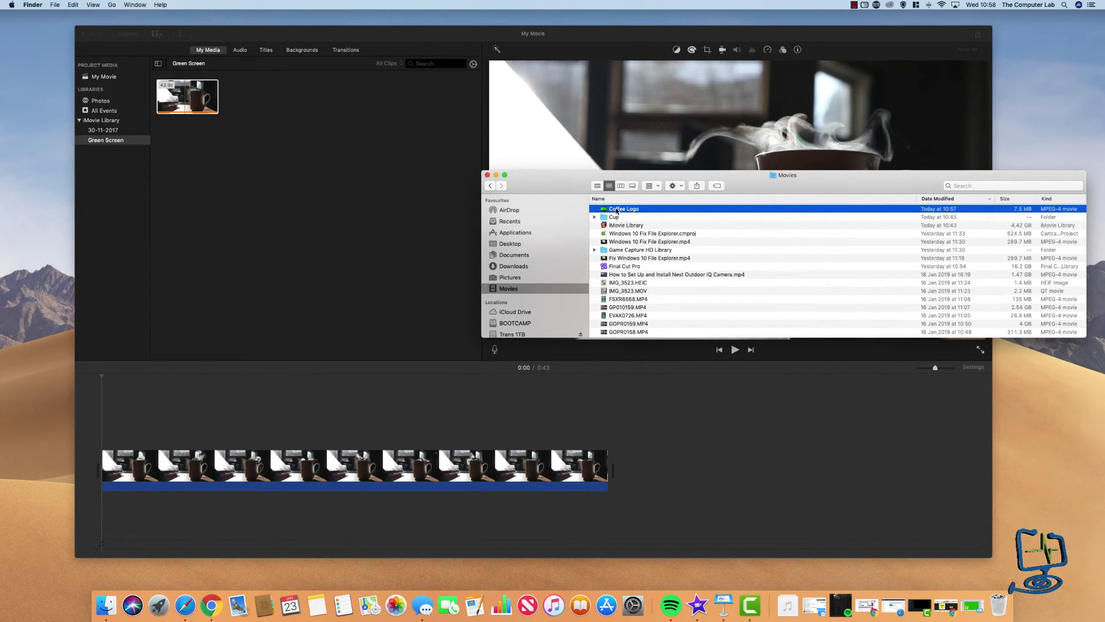
left_click_drag(610, 212, 431, 189)
left_click_drag(292, 139, 292, 140)
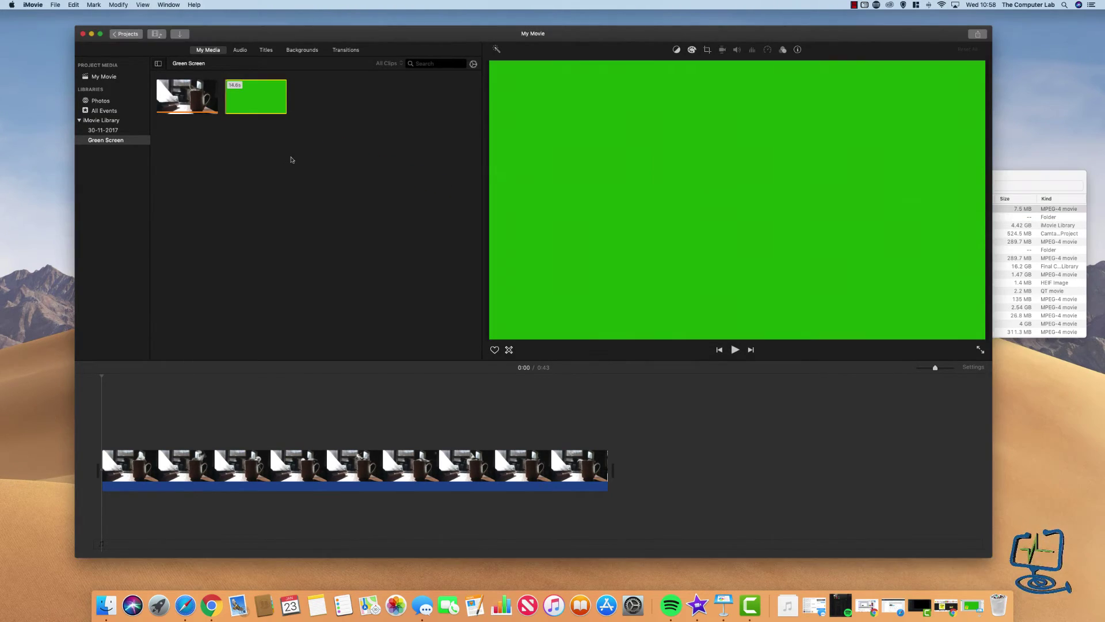
left_click(1040, 193)
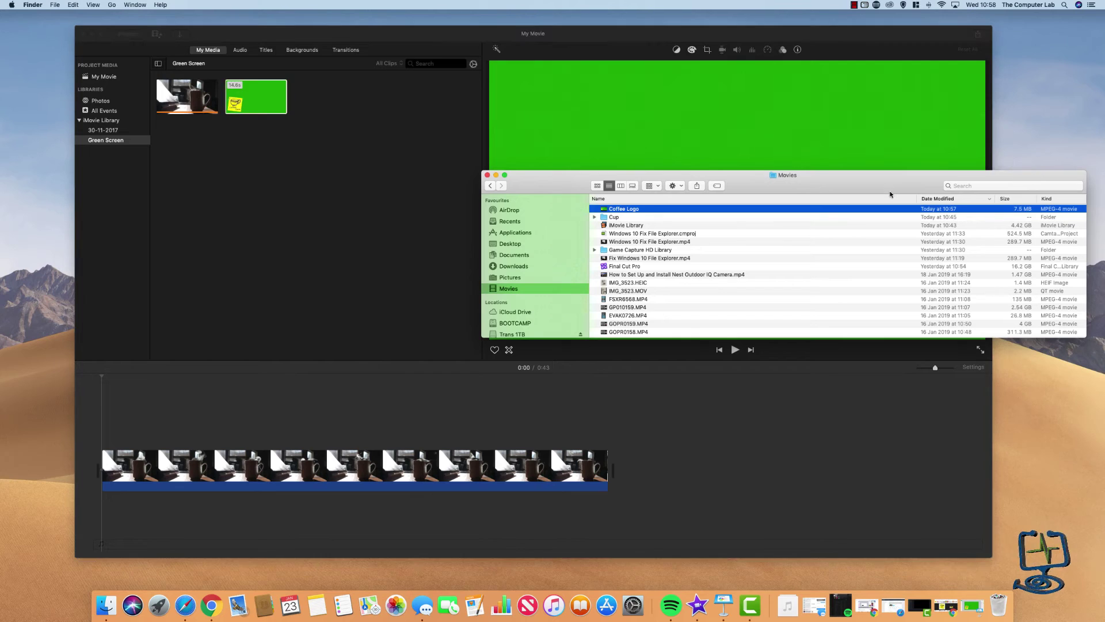
left_click(496, 175)
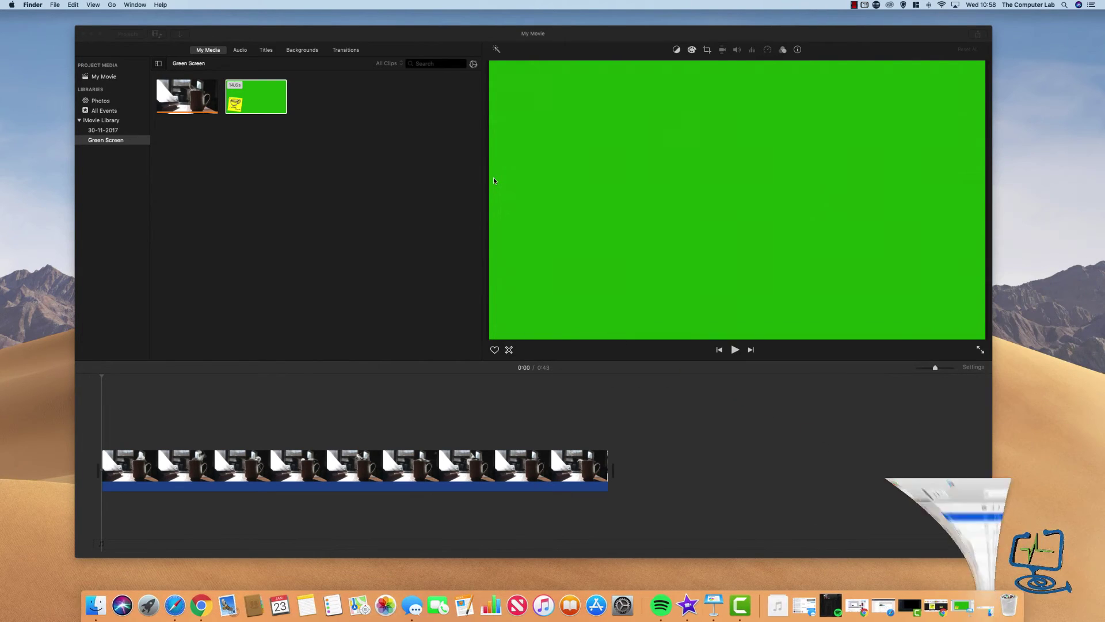
Place the Coffee Logo green-screen clip above the mug clip, aligned with the start of the timeline
left_click(242, 106)
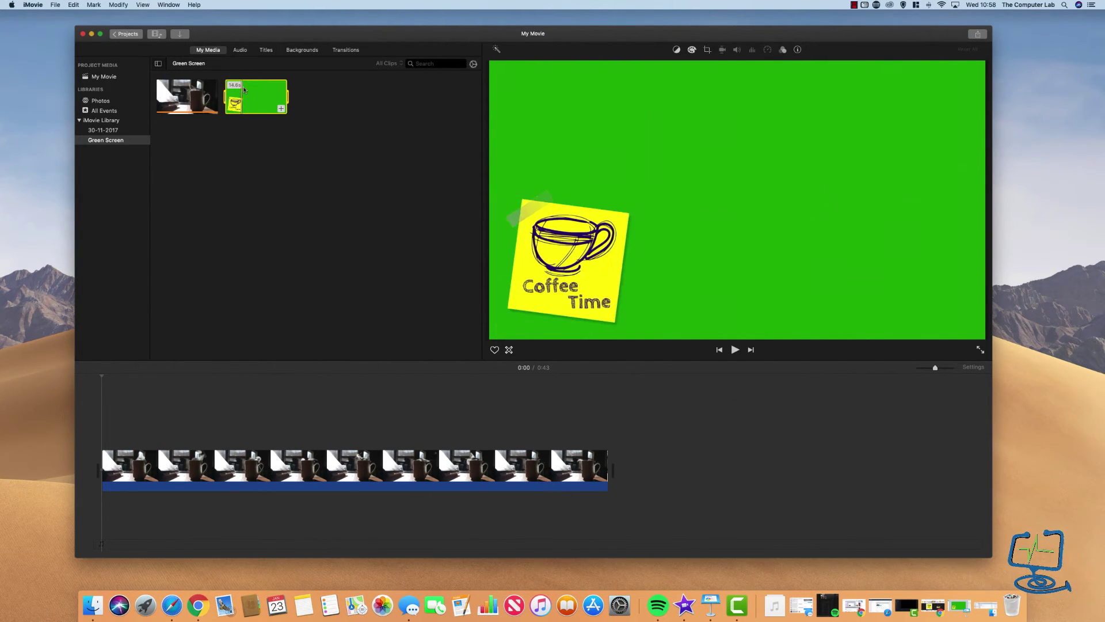
left_click_drag(232, 90, 236, 106)
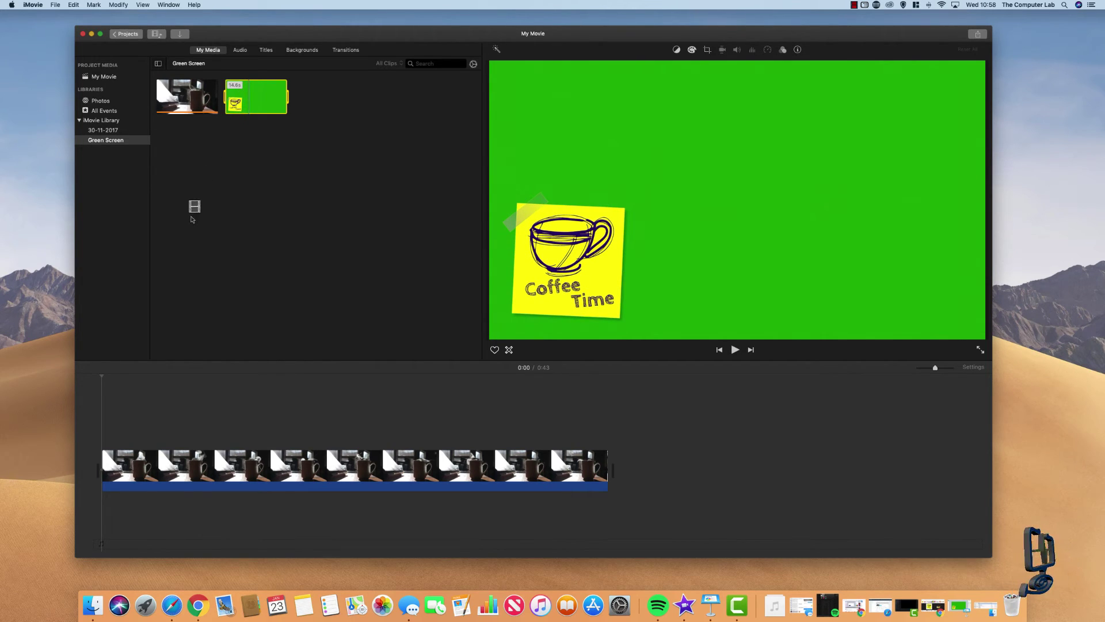
left_click_drag(146, 375, 100, 429)
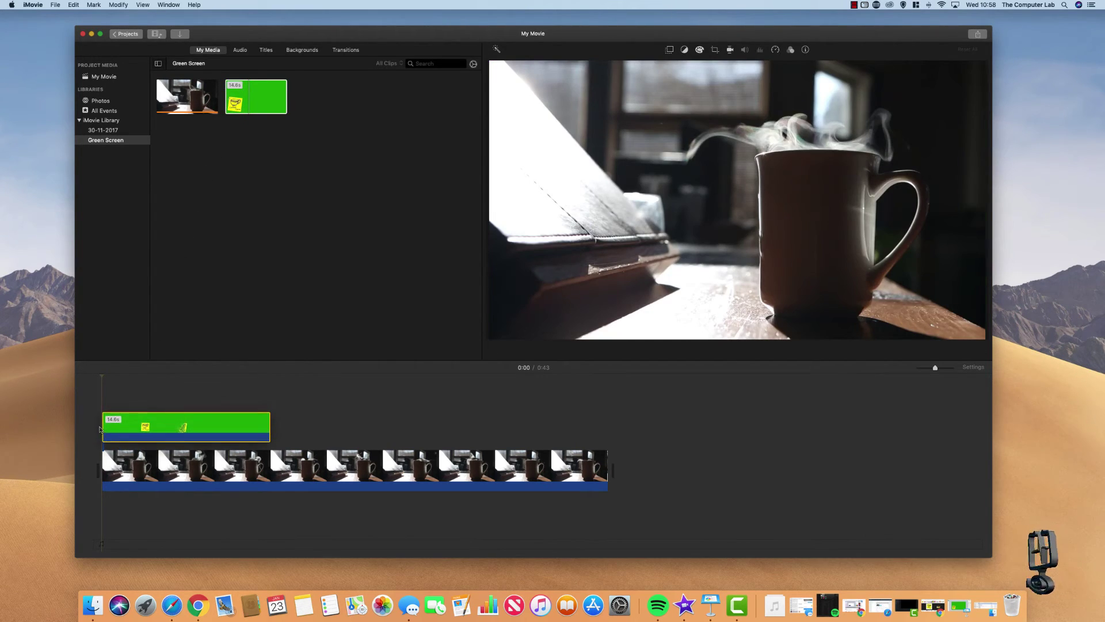
Play the timeline with the stacked green clip, jump past its end, and return the playhead to the start
left_click(102, 400)
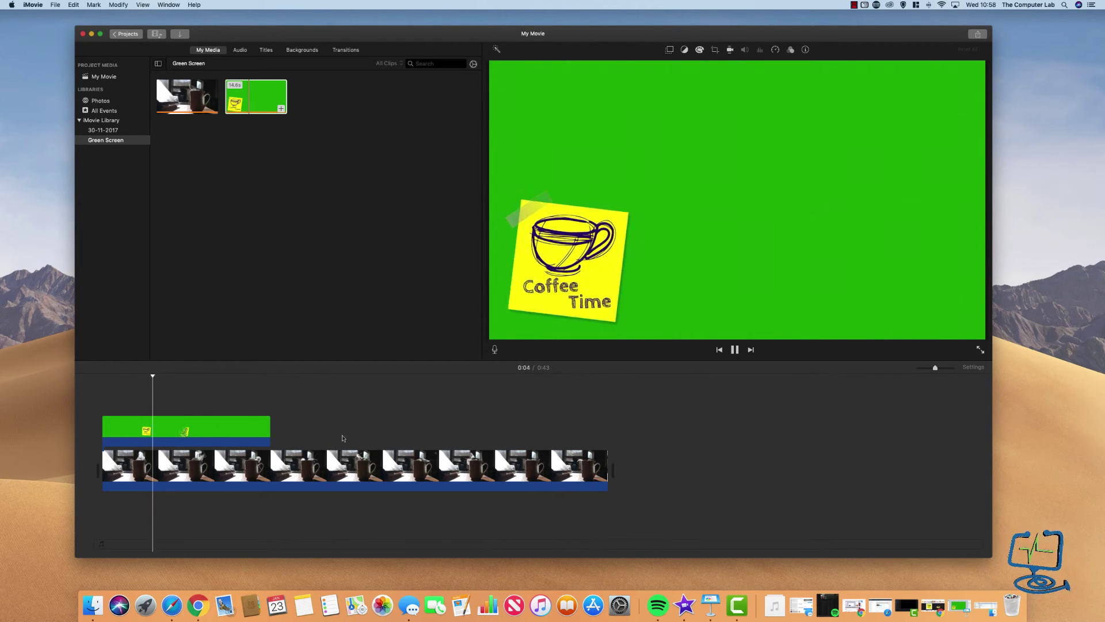
left_click(318, 387)
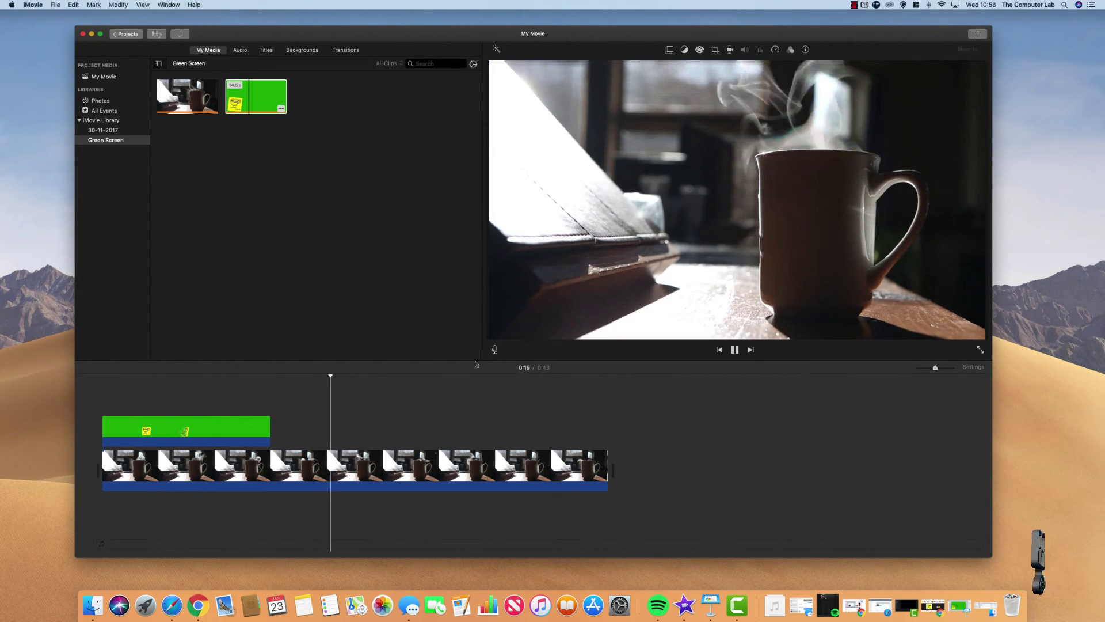
left_click(102, 379)
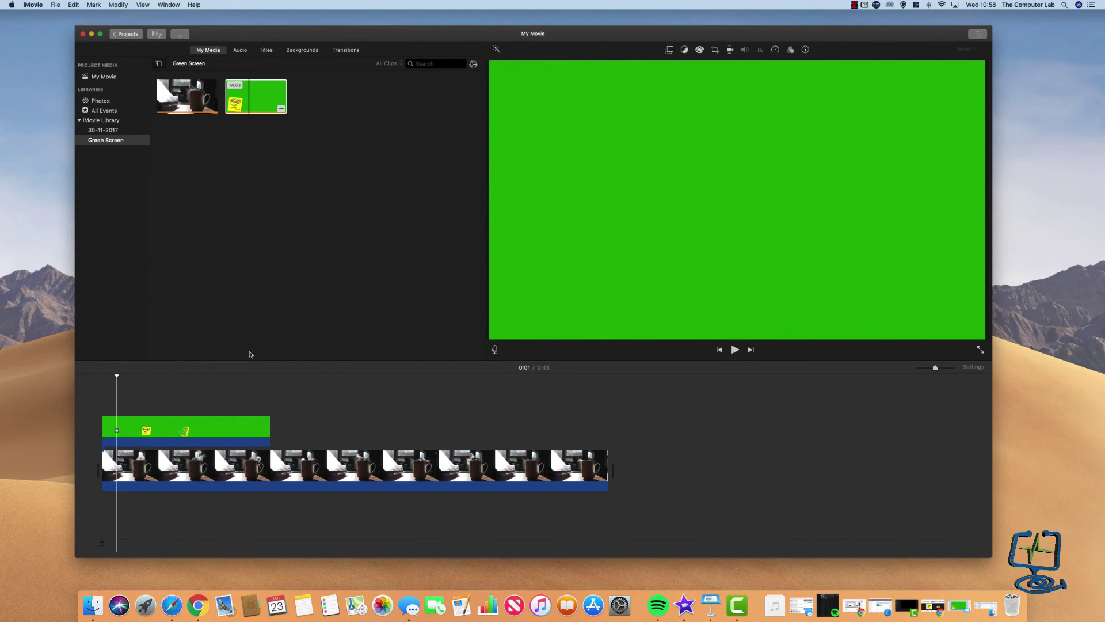
Set the video overlay of the Coffee Logo clip in the timeline to Green/Blue Screen
left_click(215, 424)
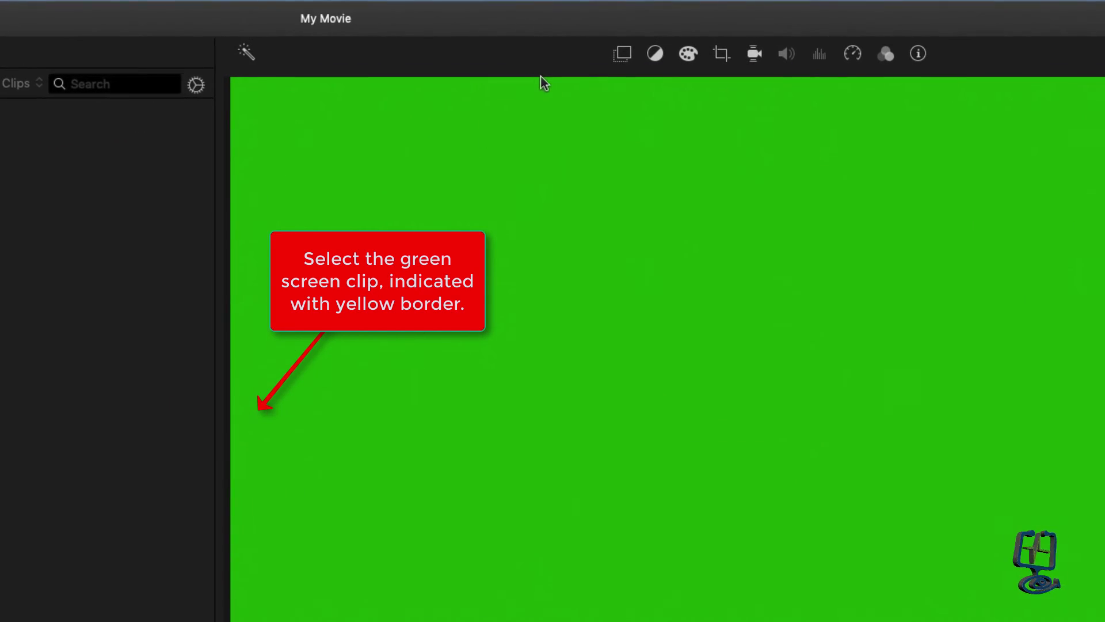
left_click(625, 58)
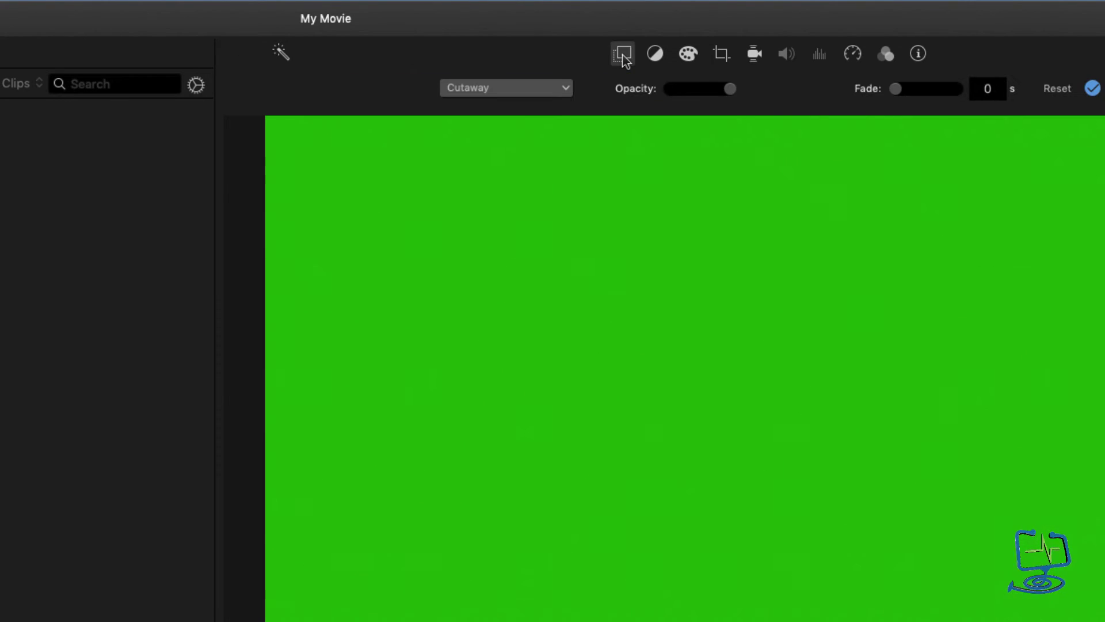
left_click(565, 89)
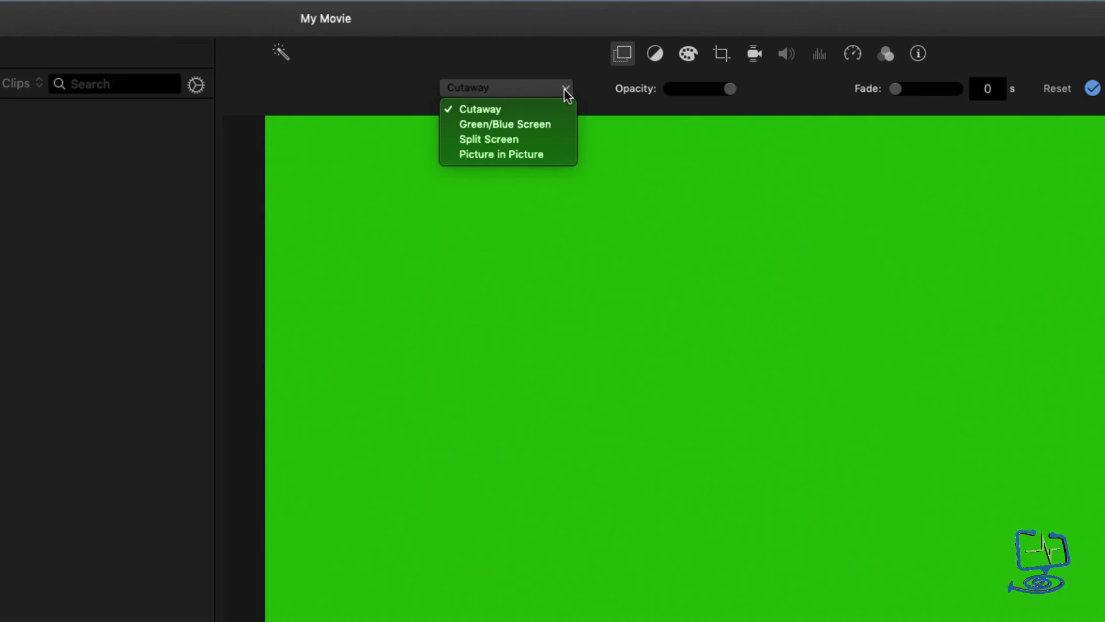
left_click(548, 123)
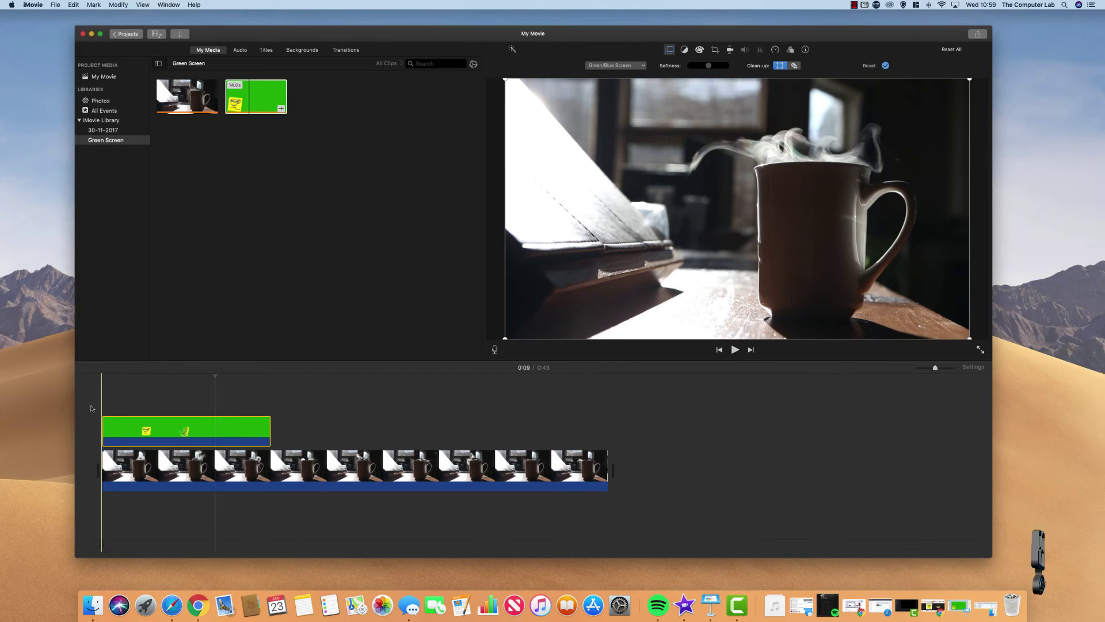
Play the composited movie from the start to review the Coffee Time overlay, pause it, and minimise the iMovie window
left_click(105, 404)
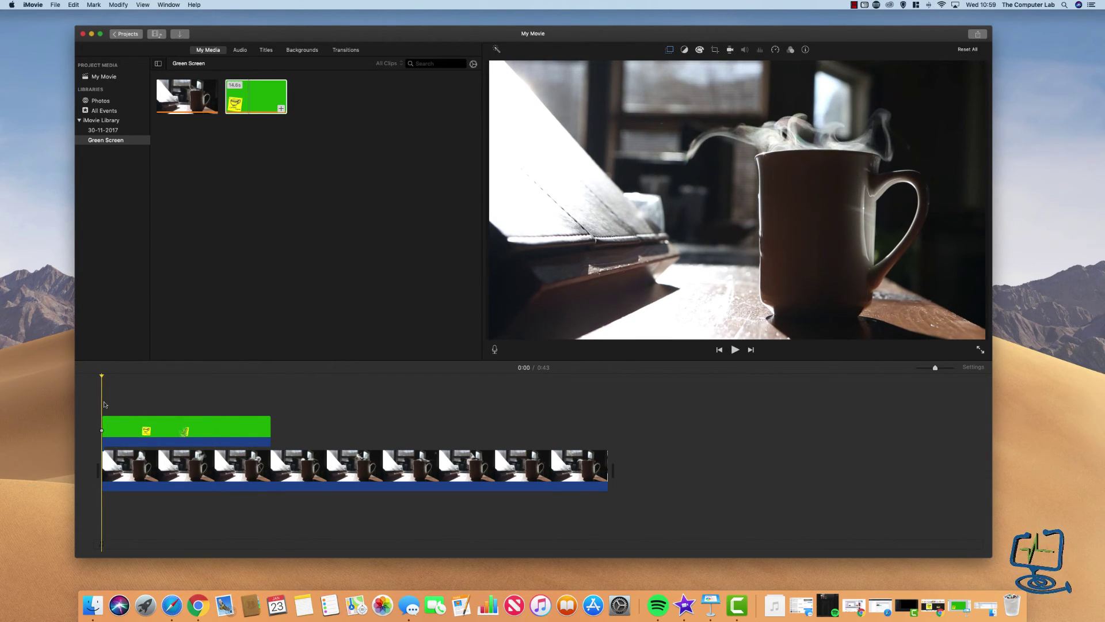
left_click(735, 350)
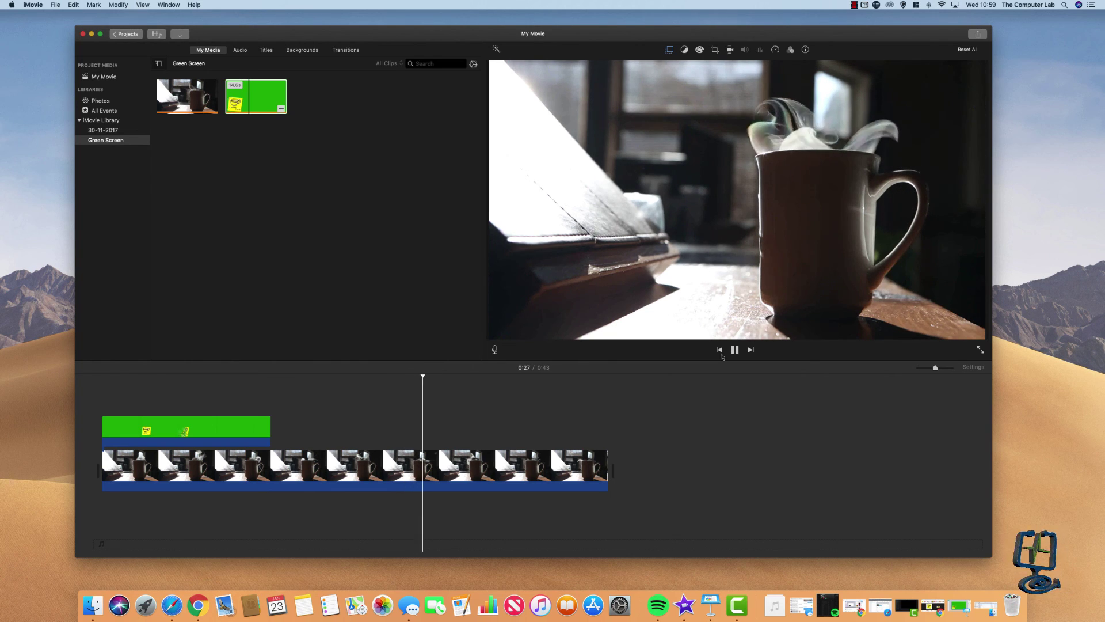
left_click(734, 350)
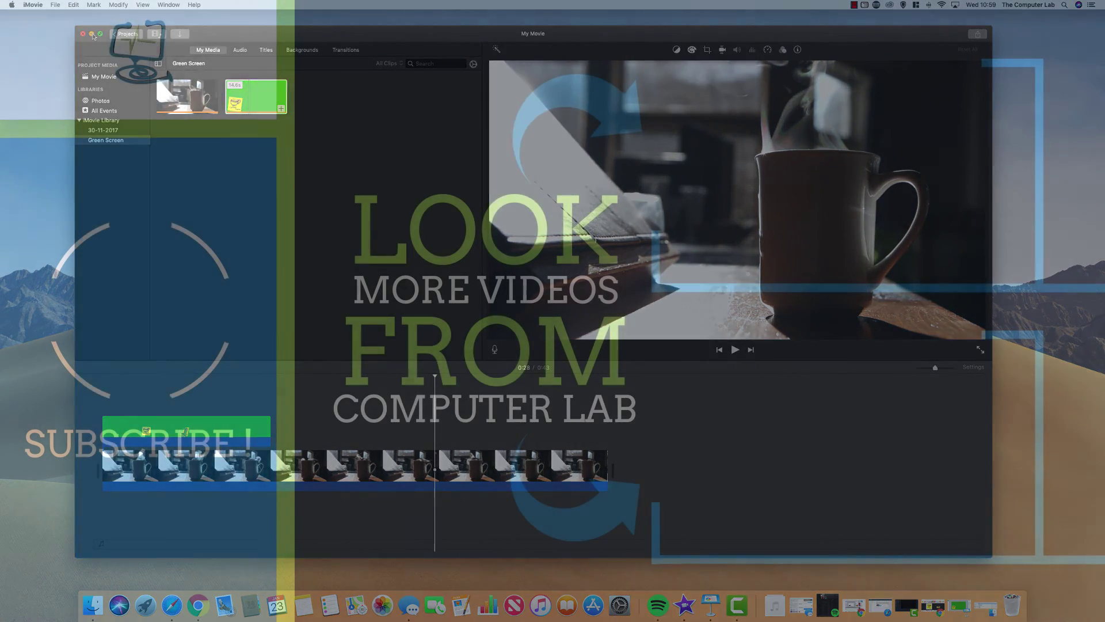
left_click(92, 34)
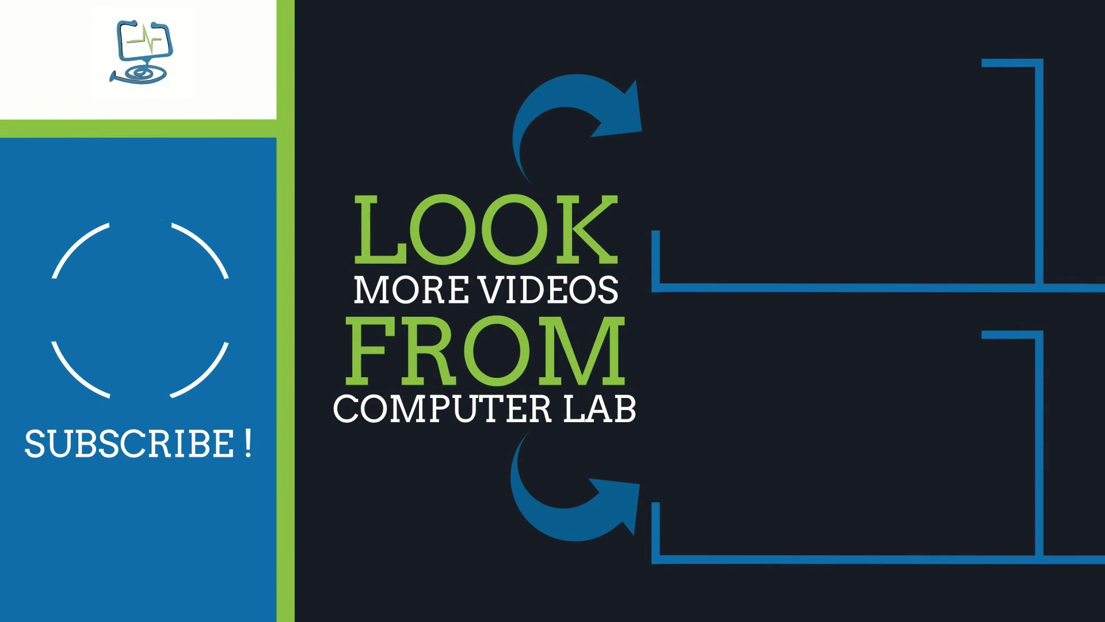